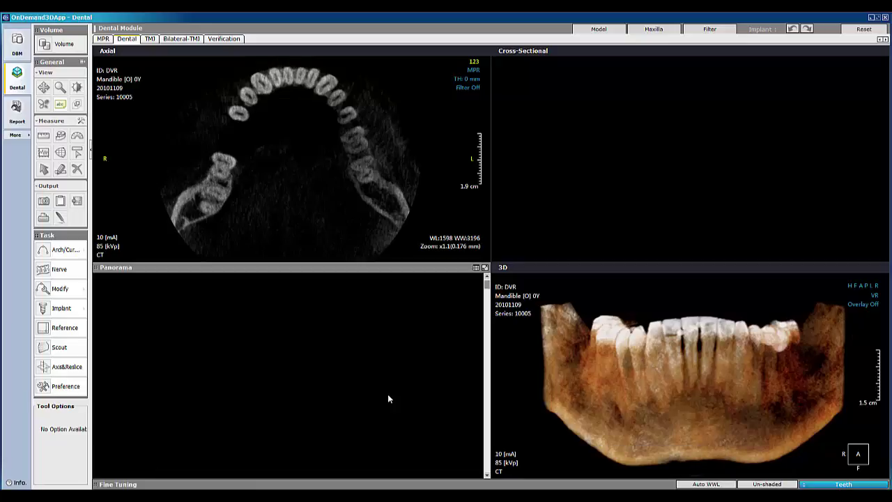
Draw the mandibular arch manually with the Arch/Curve tool on the axial slice, from the right end through the front teeth to the left end.
{"action": "left_click", "coordinate": [153, 254]}
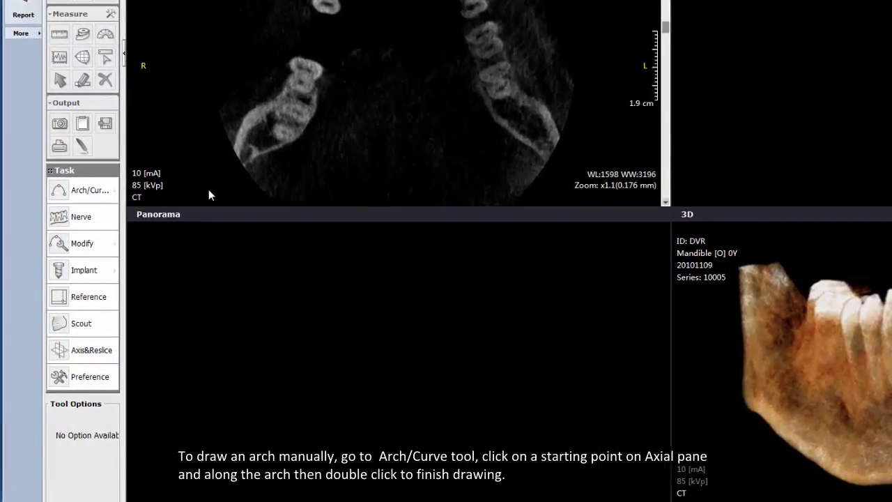
{"action": "left_click", "coordinate": [116, 190]}
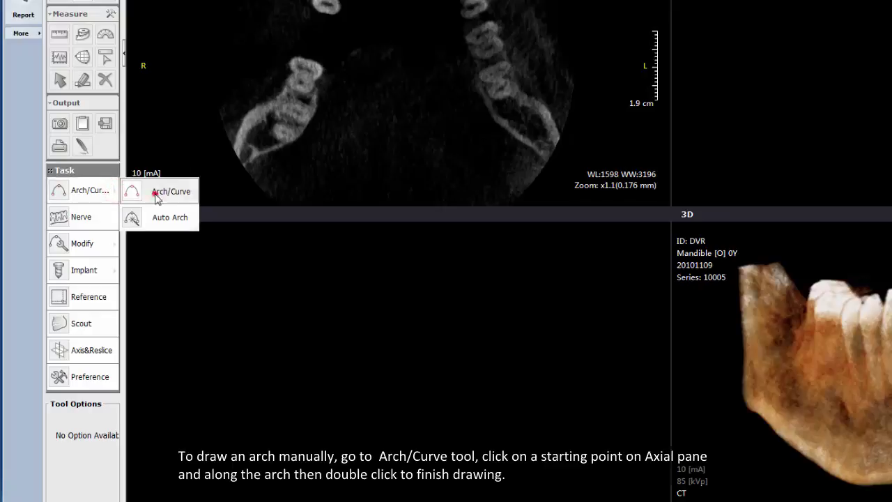
{"action": "left_click", "coordinate": [170, 191]}
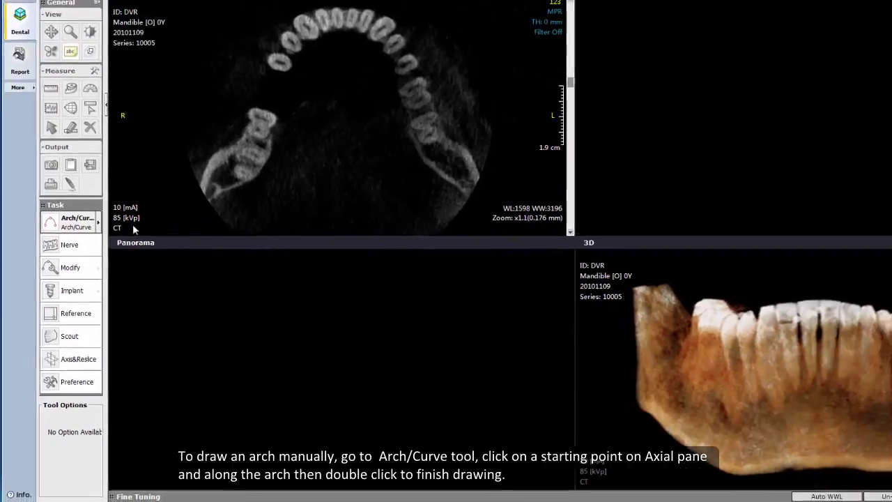
{"action": "left_click", "coordinate": [238, 164]}
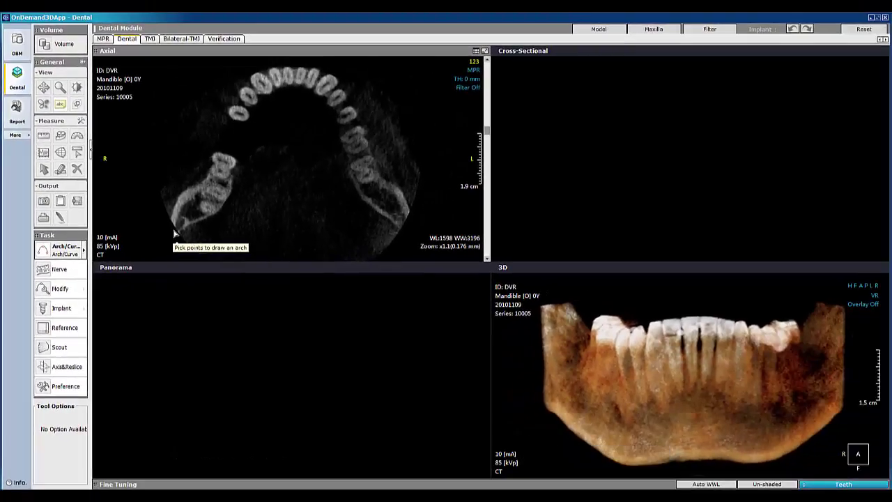
{"action": "left_click", "coordinate": [288, 82]}
{"action": "double_click", "coordinate": [405, 223]}
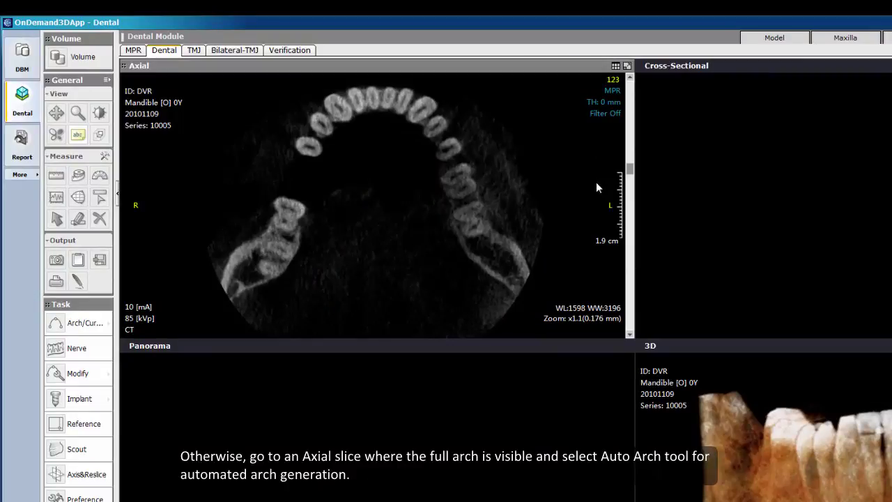
Generate the arch with Auto Arch on axial slice 108, where the full arch shows, and browse its cross-sections.
{"action": "left_click_drag", "start_coordinate": [629, 172], "coordinate": [630, 161]}
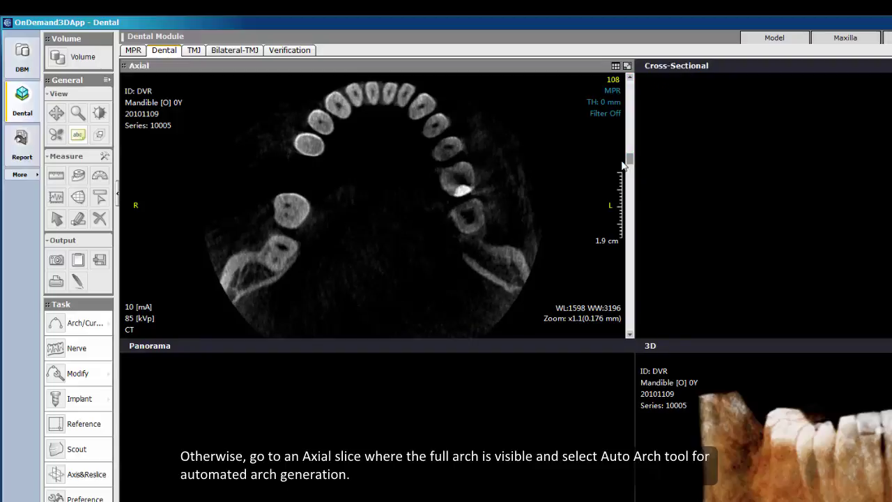
{"action": "left_click", "coordinate": [108, 324]}
{"action": "left_click", "coordinate": [161, 350]}
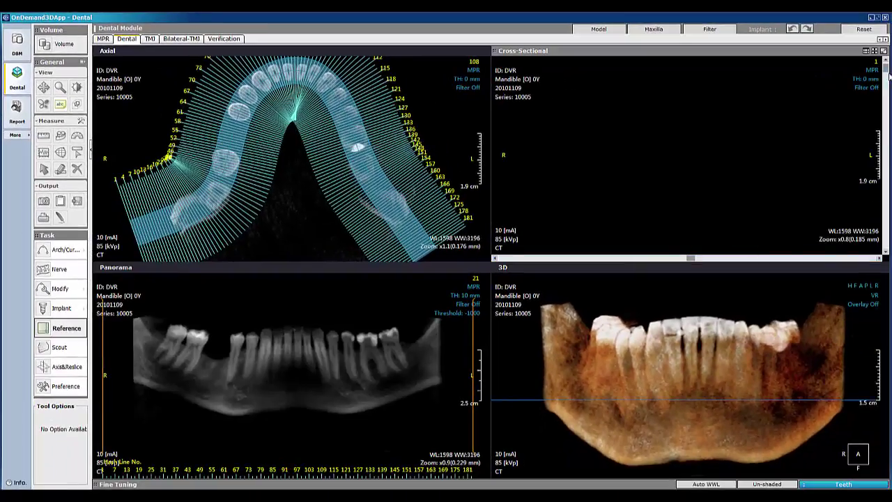
{"action": "left_click_drag", "start_coordinate": [886, 71], "coordinate": [885, 113]}
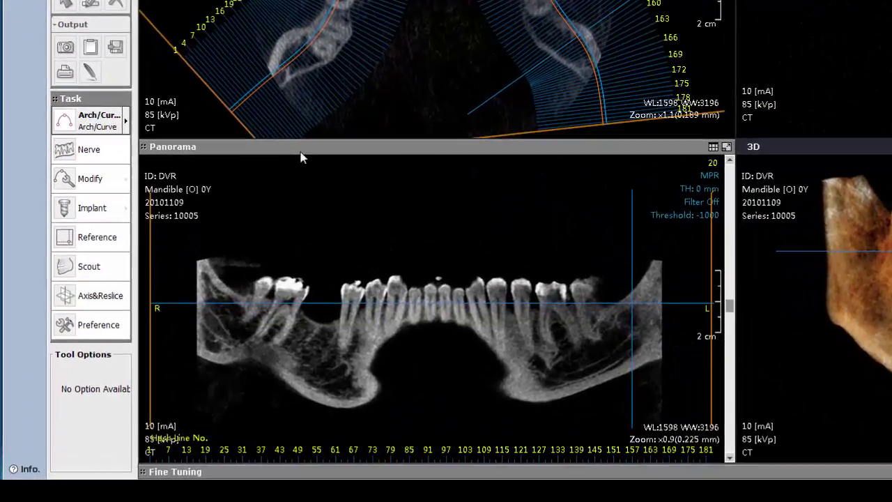
Start tracing the left nerve with the Nerve tool, placing points in the canal on cross-sections 157, 155, 153 and 152.
{"action": "left_click", "coordinate": [100, 159]}
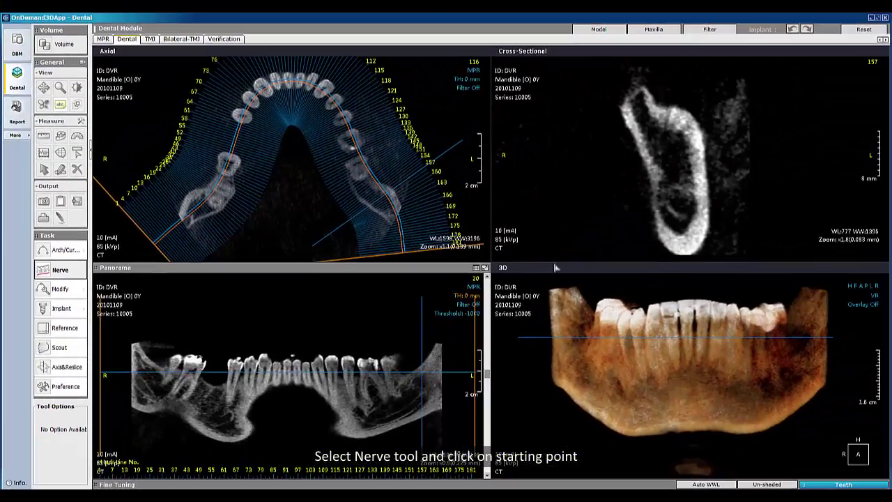
{"action": "left_click", "coordinate": [683, 208]}
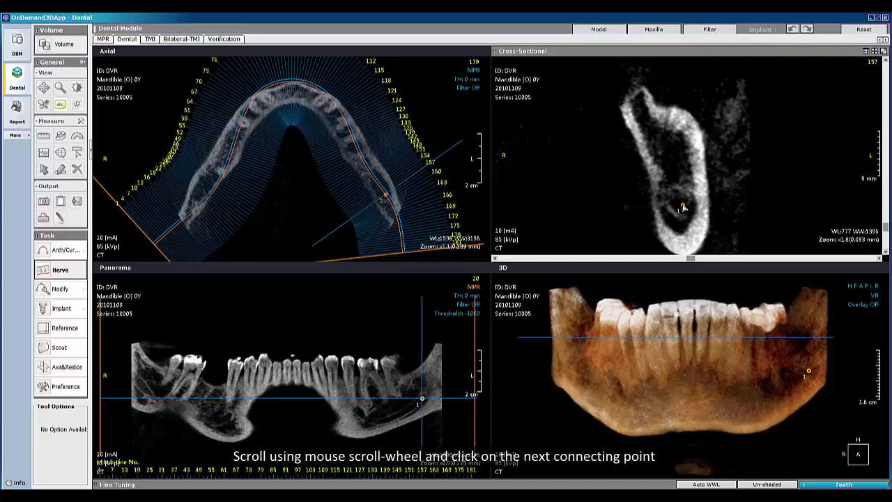
{"action": "scroll", "coordinate": [683, 207], "scroll_direction": "up", "scroll_amount": 1}
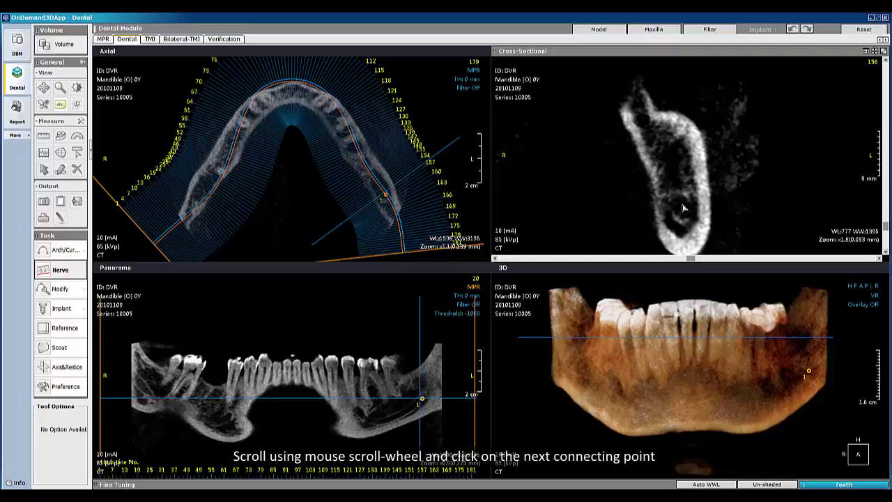
{"action": "scroll", "coordinate": [684, 209], "scroll_direction": "up", "scroll_amount": 1}
{"action": "left_click", "coordinate": [683, 216]}
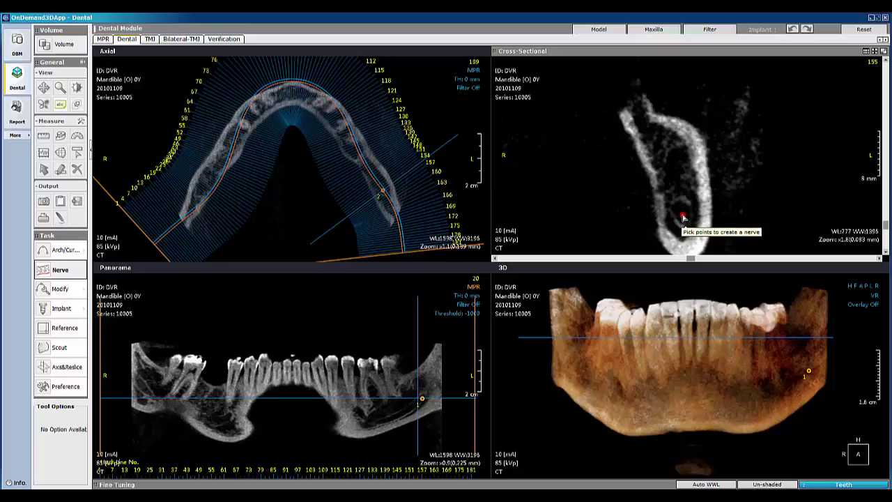
{"action": "scroll", "coordinate": [684, 218], "scroll_direction": "up", "scroll_amount": 2}
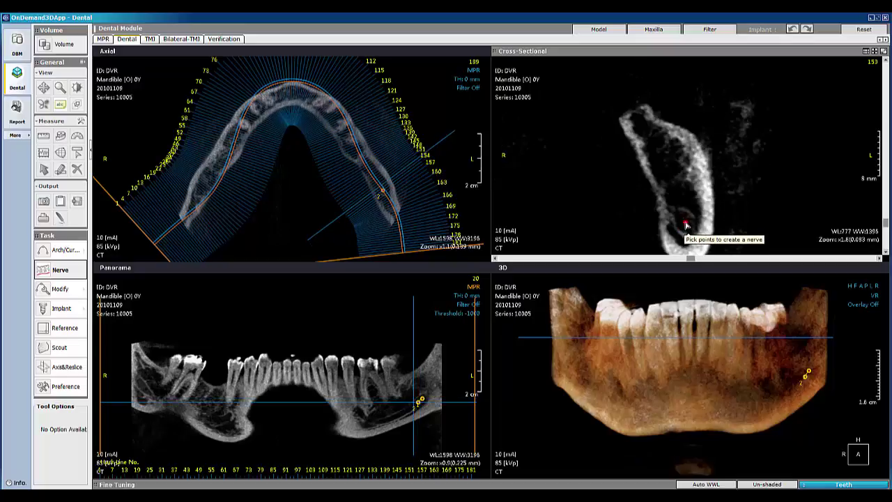
{"action": "left_click", "coordinate": [686, 223]}
{"action": "scroll", "coordinate": [711, 207], "scroll_direction": "up", "scroll_amount": 1}
{"action": "left_click", "coordinate": [689, 228]}
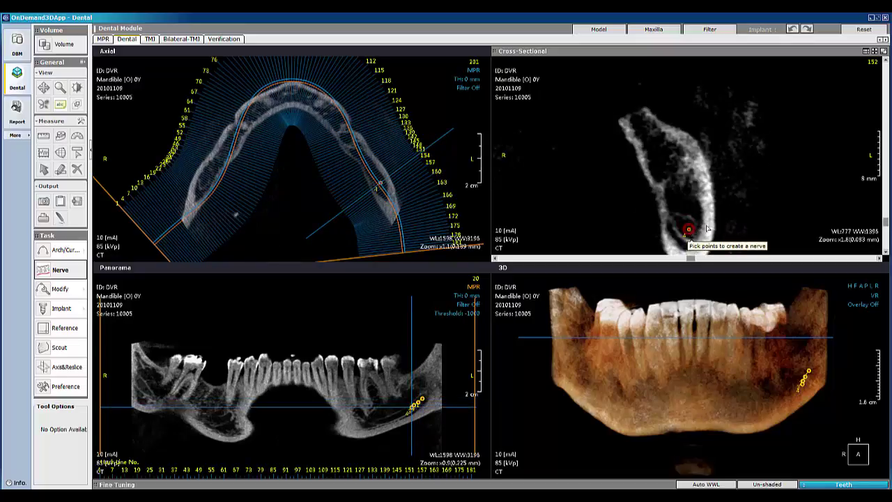
Continue the nerve path with canal points on cross-sections 150, 147, 146, 145 and 144, and finish it on 143.
{"action": "scroll", "coordinate": [718, 224], "scroll_direction": "up", "scroll_amount": 2}
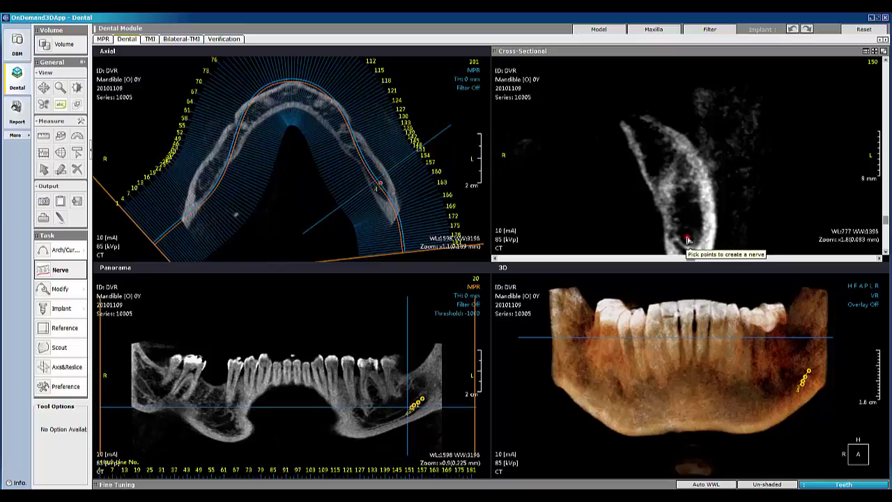
{"action": "left_click", "coordinate": [686, 238]}
{"action": "scroll", "coordinate": [697, 244], "scroll_direction": "up", "scroll_amount": 3}
{"action": "left_click", "coordinate": [688, 247]}
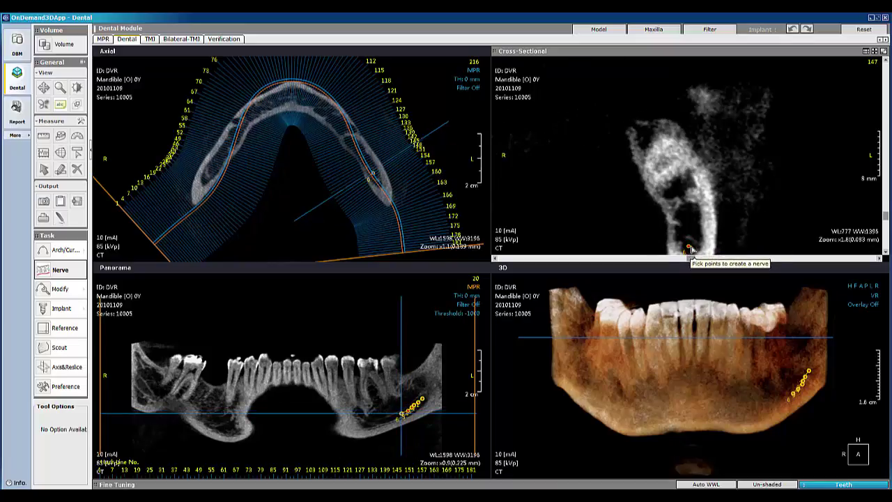
{"action": "scroll", "coordinate": [688, 247], "scroll_direction": "up", "scroll_amount": 1}
{"action": "left_click", "coordinate": [691, 205]}
{"action": "scroll", "coordinate": [706, 206], "scroll_direction": "up", "scroll_amount": 1}
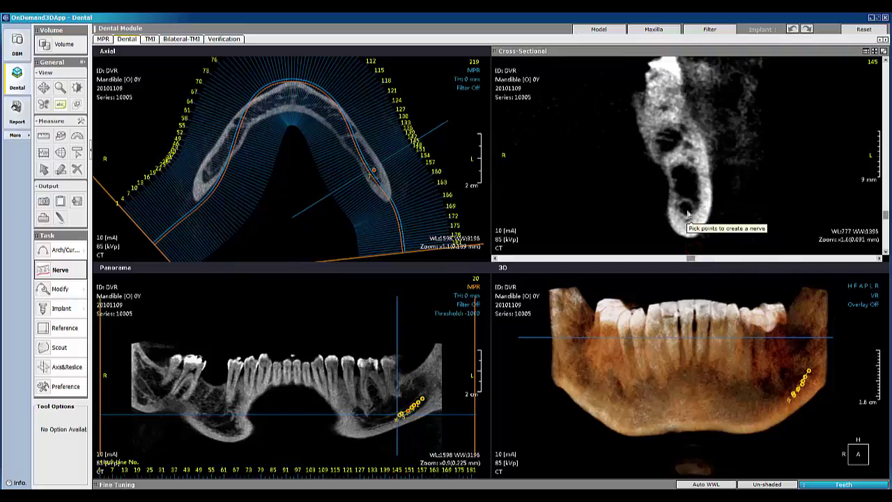
{"action": "left_click", "coordinate": [687, 209]}
{"action": "scroll", "coordinate": [713, 222], "scroll_direction": "up", "scroll_amount": 1}
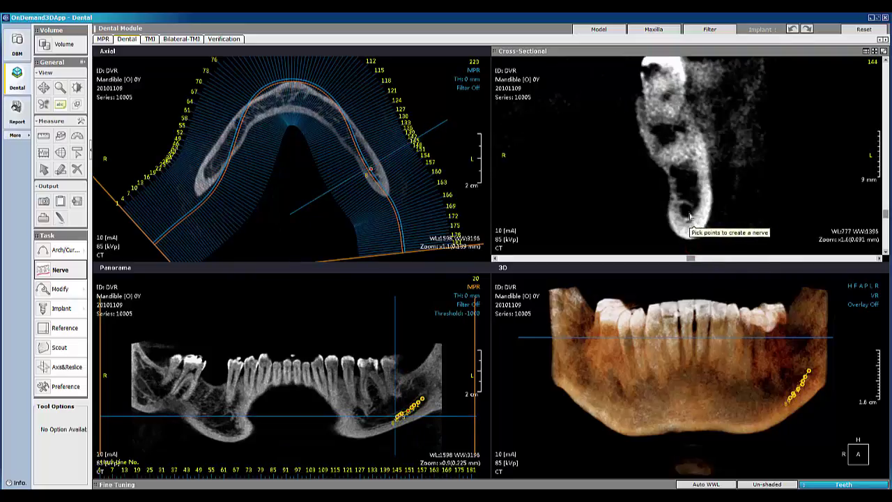
{"action": "left_click", "coordinate": [687, 217]}
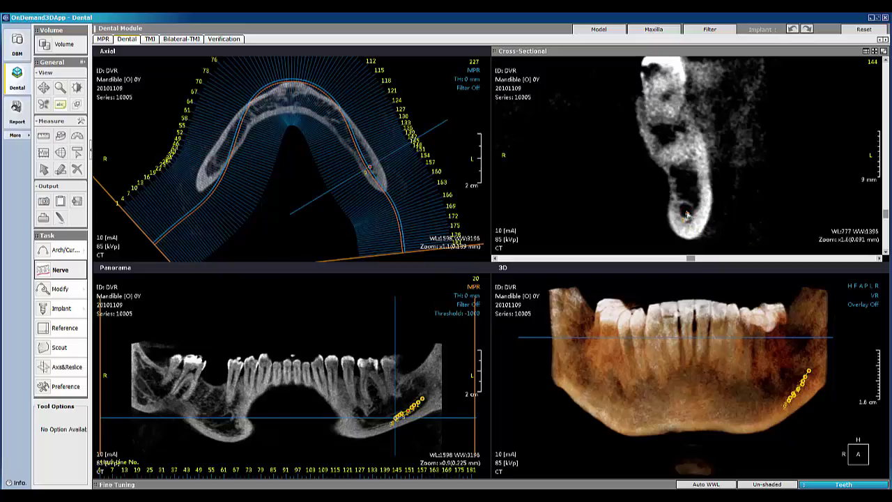
{"action": "scroll", "coordinate": [687, 218], "scroll_direction": "up", "scroll_amount": 1}
{"action": "double_click", "coordinate": [687, 217]}
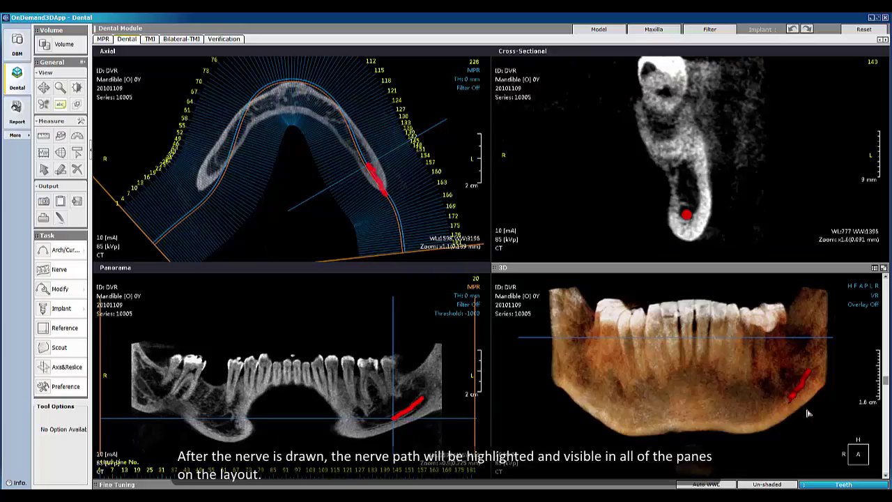
Modify the nerve by removing one control point in the axial view, and delete the whole nerve mark.
{"action": "left_click_drag", "start_coordinate": [806, 414], "coordinate": [836, 391]}
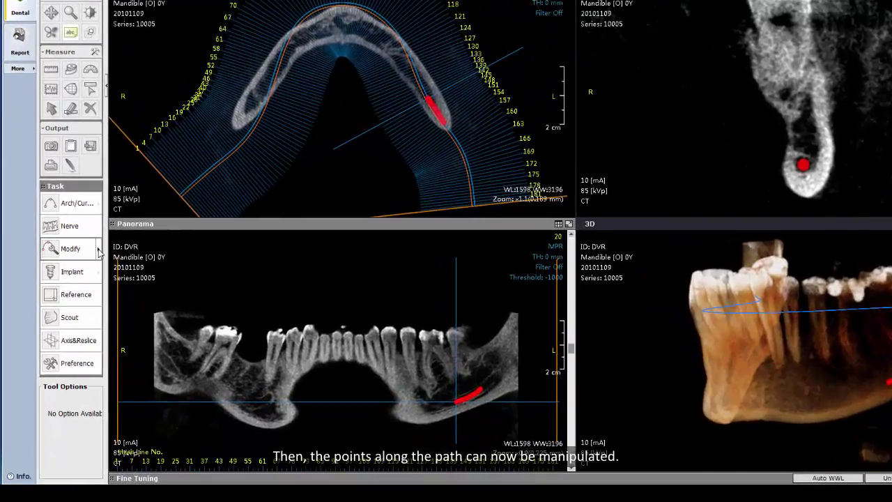
{"action": "left_click", "coordinate": [98, 252]}
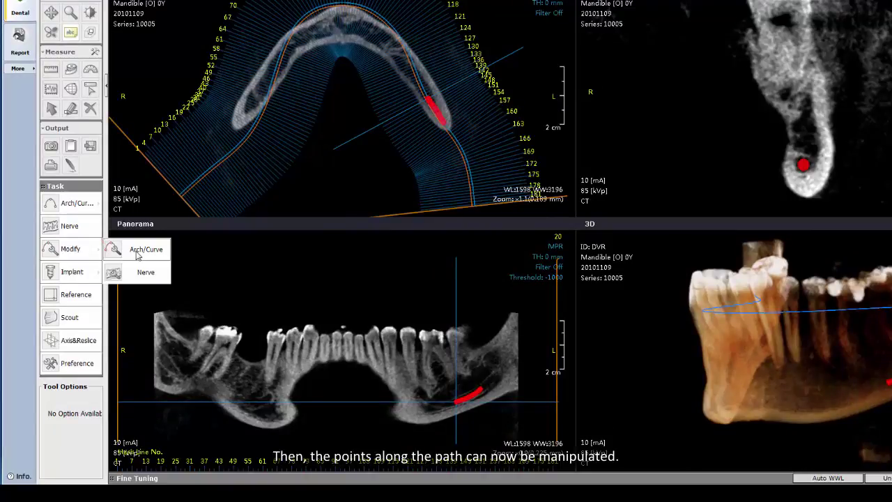
{"action": "left_click", "coordinate": [136, 275]}
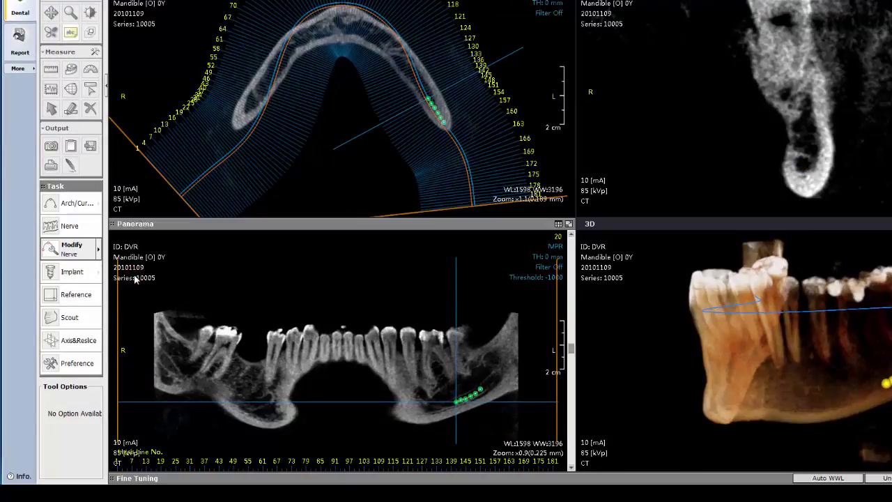
{"action": "right_click", "coordinate": [440, 117]}
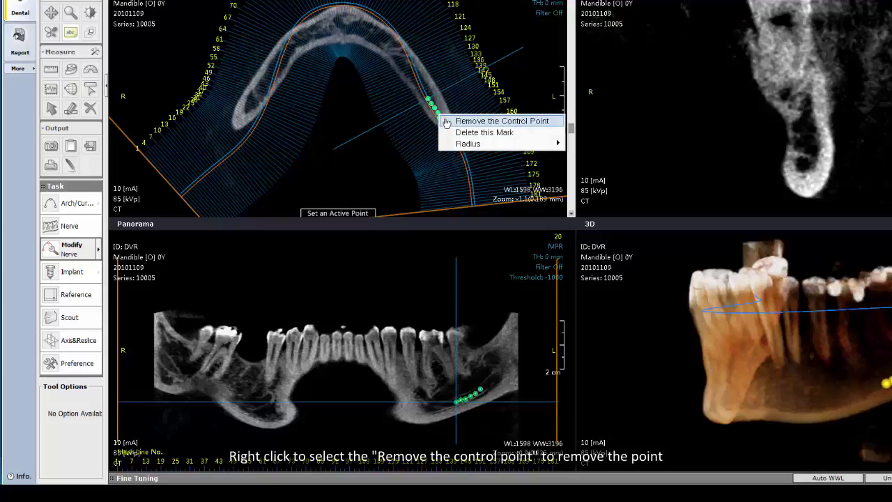
{"action": "left_click", "coordinate": [447, 122]}
{"action": "right_click", "coordinate": [435, 112]}
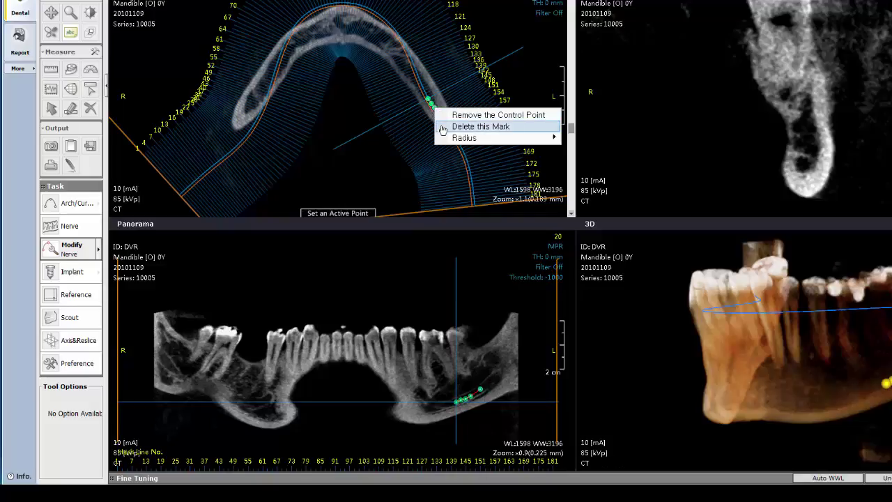
{"action": "left_click", "coordinate": [444, 127]}
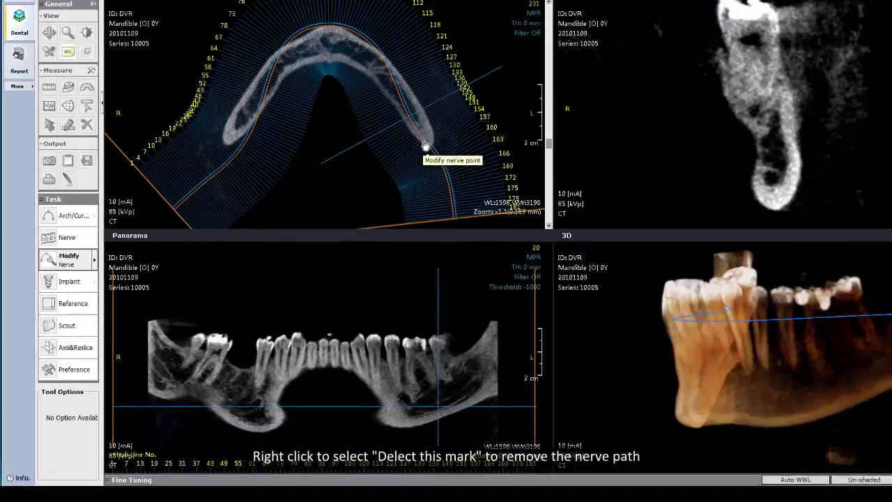
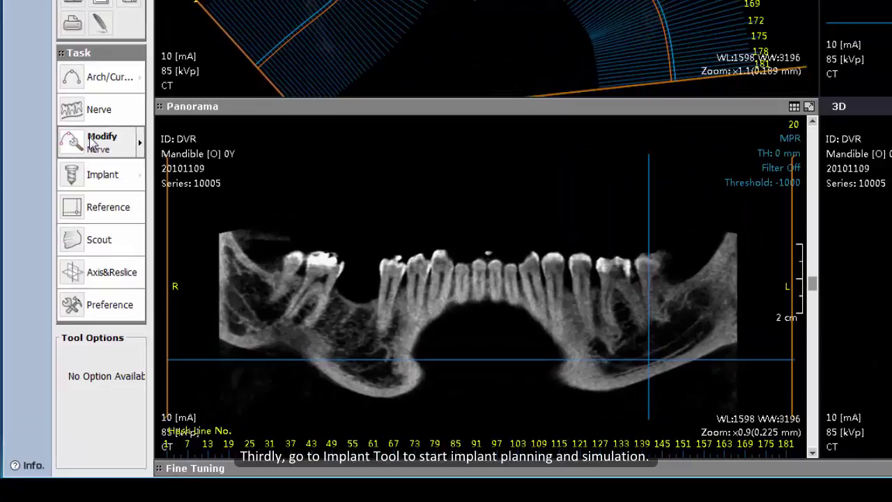
{"action": "left_click", "coordinate": [101, 163]}
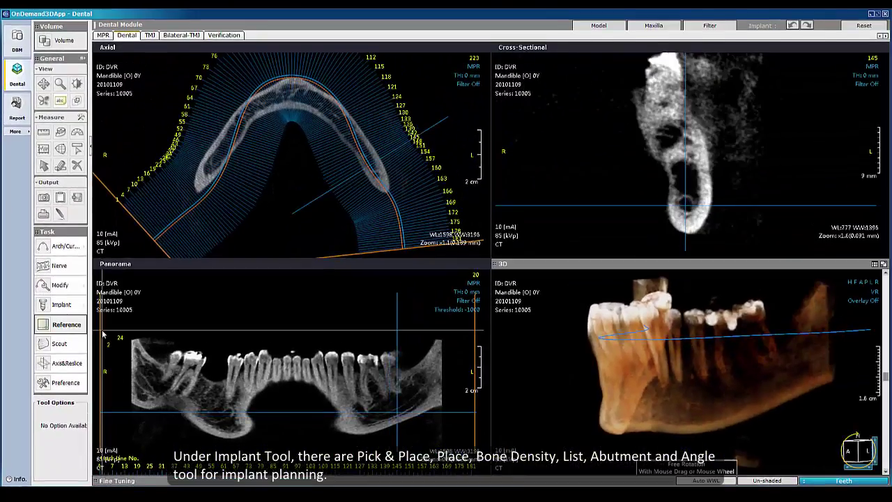
{"action": "left_click_drag", "start_coordinate": [102, 336], "coordinate": [102, 338]}
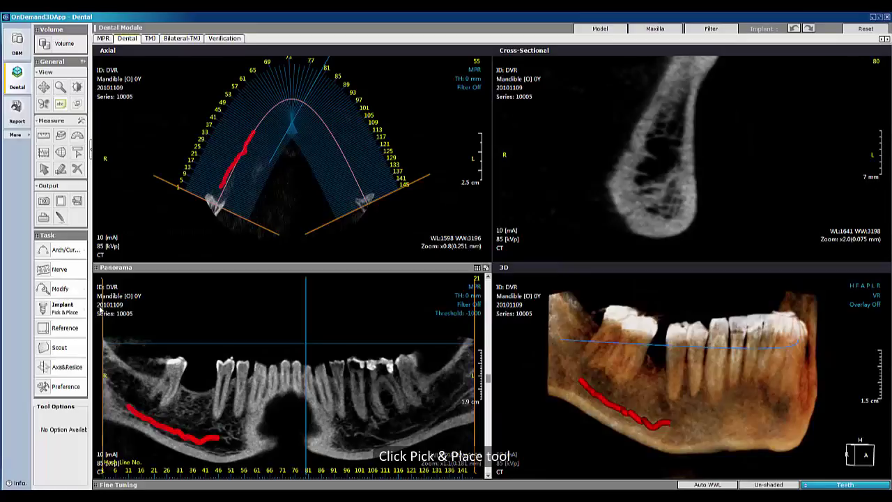
Choose the Osstem GS II RBM fixture GS2W5015R01, diameter 5.00 and length 15.00, using Pick & Place from the implant library.
{"action": "left_click", "coordinate": [62, 307]}
{"action": "left_click", "coordinate": [121, 317]}
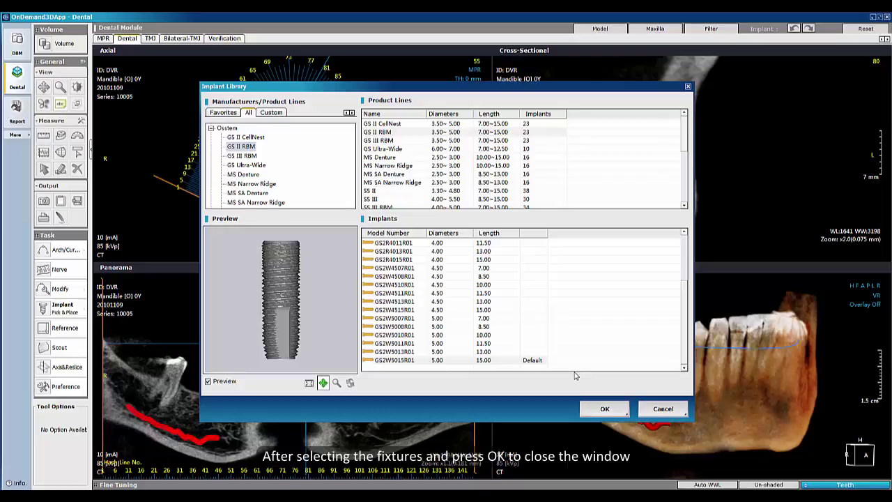
{"action": "left_click", "coordinate": [531, 362]}
{"action": "left_click", "coordinate": [601, 409]}
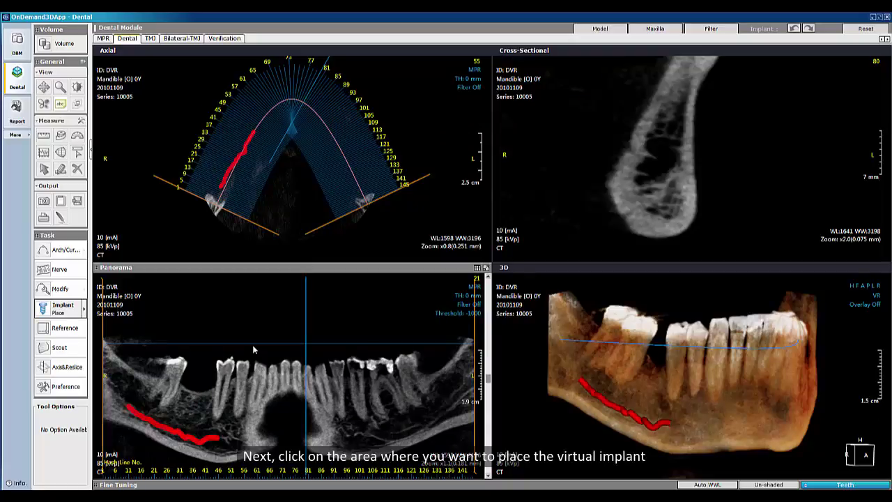
Place the implant in the right molar gap of the panorama as mandible tooth 46, and shift it toward the front teeth.
{"action": "left_click", "coordinate": [191, 401]}
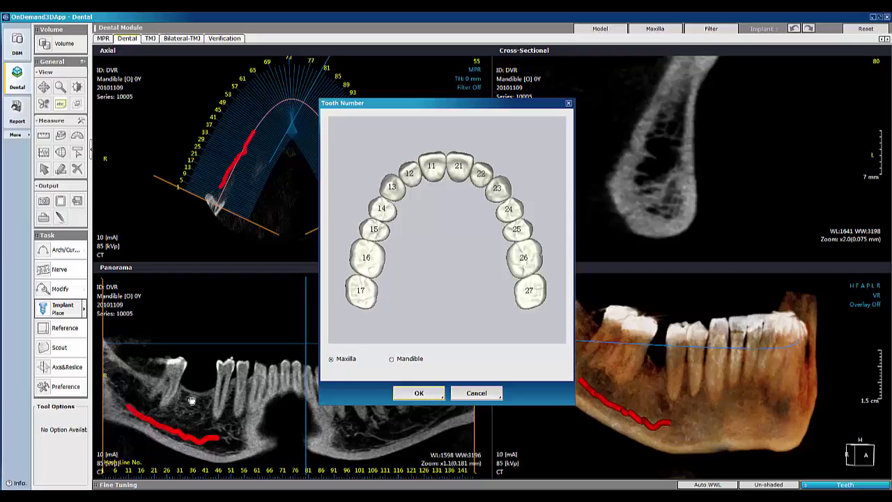
{"action": "left_click", "coordinate": [391, 358]}
{"action": "left_click", "coordinate": [377, 203]}
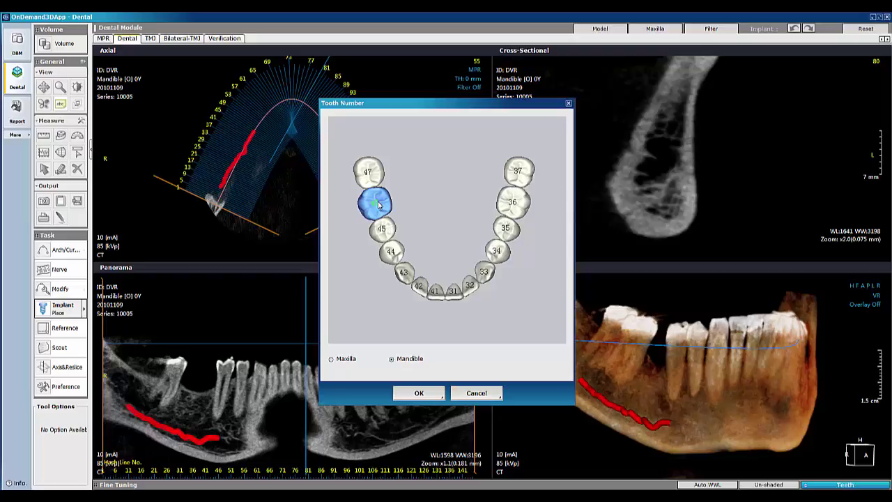
{"action": "left_click", "coordinate": [415, 392]}
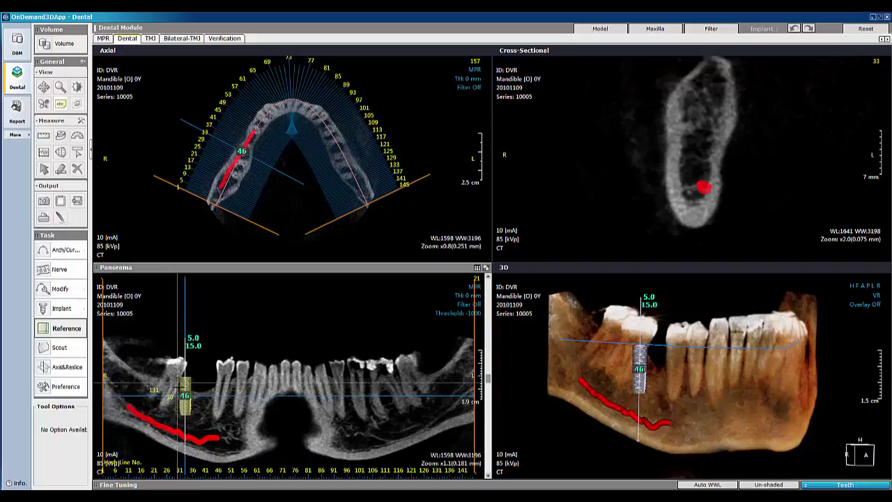
{"action": "left_click_drag", "start_coordinate": [185, 450], "coordinate": [193, 449]}
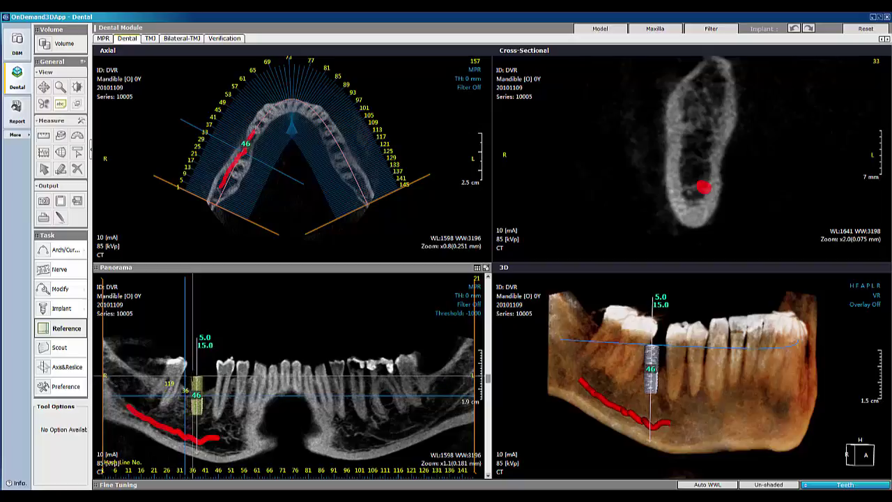
Tilt implant 46 in the panorama and attach the GS17MAS4820 abutment with height 6.77 and gingival height 2.50.
{"action": "left_click_drag", "start_coordinate": [197, 377], "coordinate": [193, 377]}
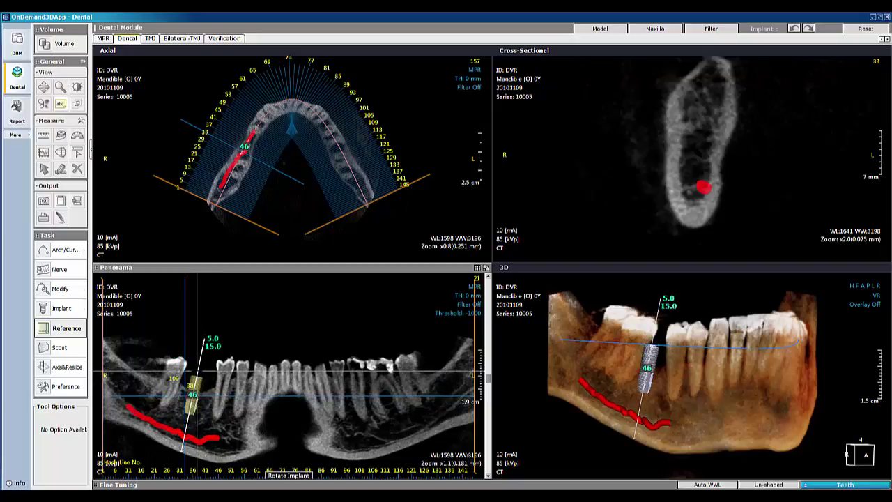
{"action": "scroll", "coordinate": [193, 390], "scroll_direction": "down", "scroll_amount": 3}
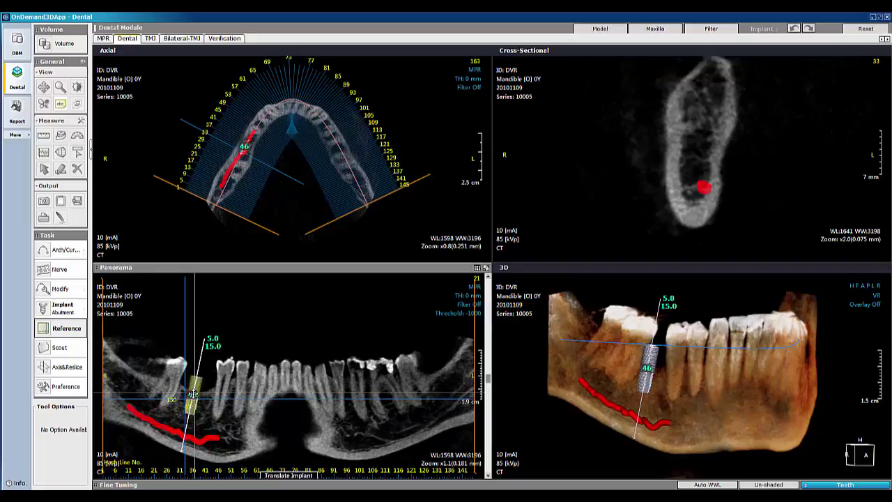
{"action": "right_click", "coordinate": [193, 394]}
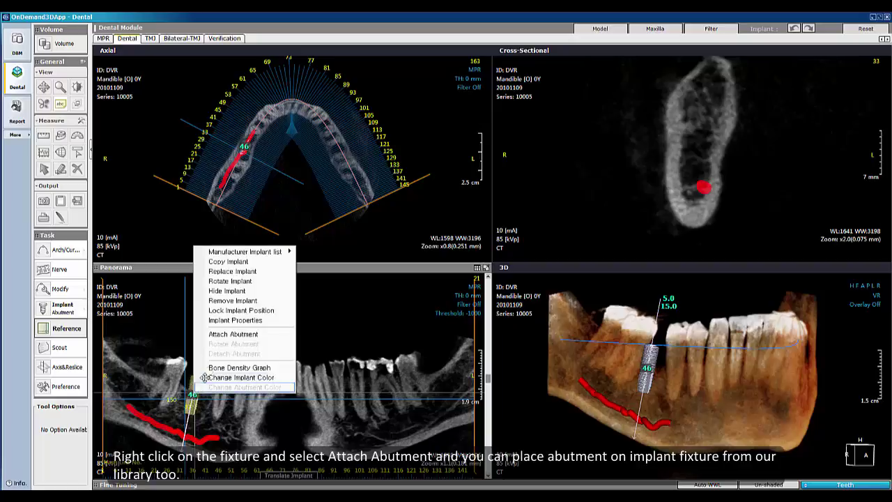
{"action": "left_click", "coordinate": [209, 334]}
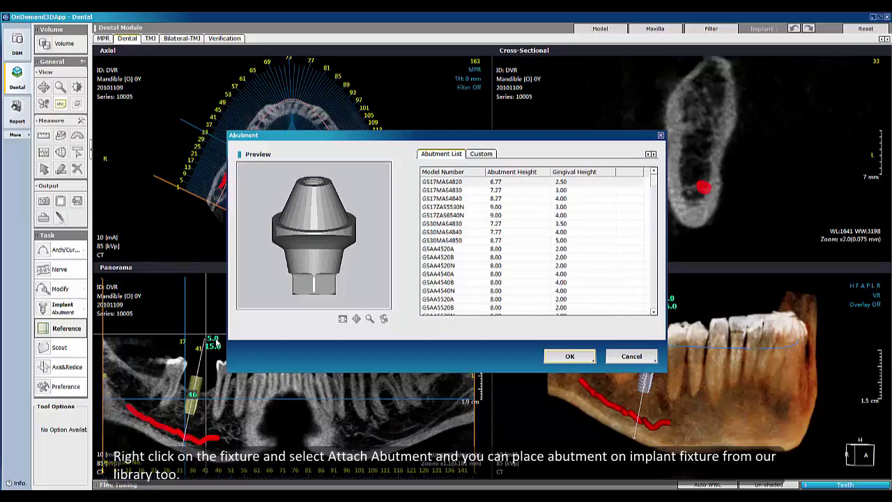
{"action": "left_click", "coordinate": [452, 184]}
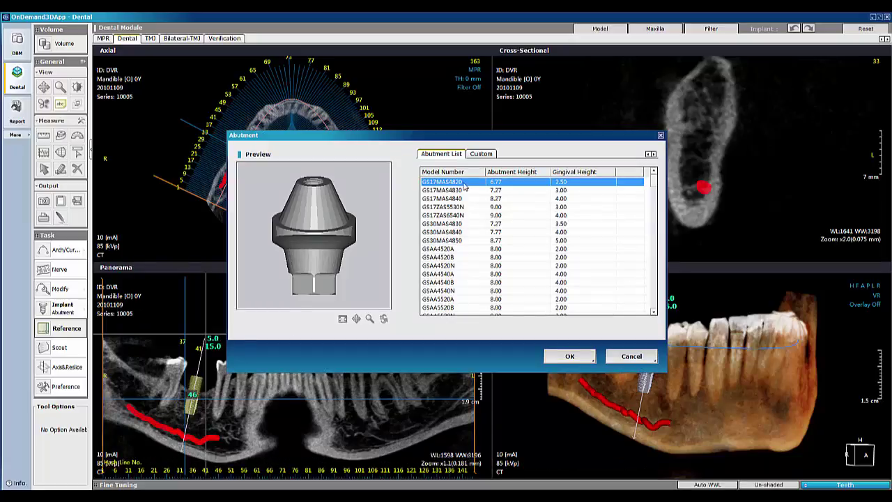
{"action": "left_click", "coordinate": [568, 356]}
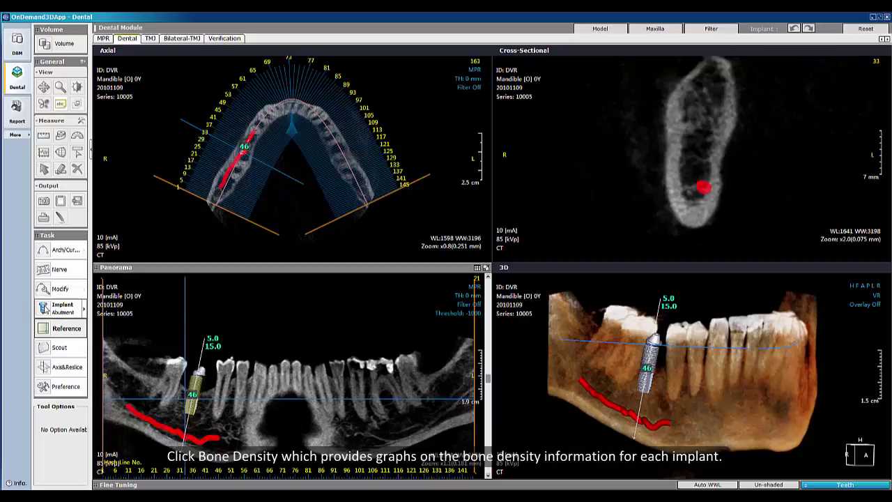
Bring up the bone density information for implant 46.
{"action": "left_click", "coordinate": [84, 311]}
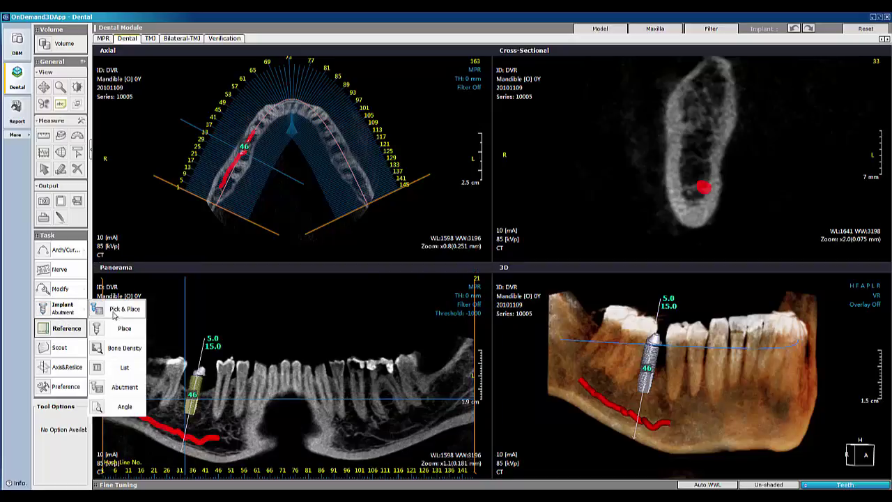
{"action": "left_click", "coordinate": [113, 351]}
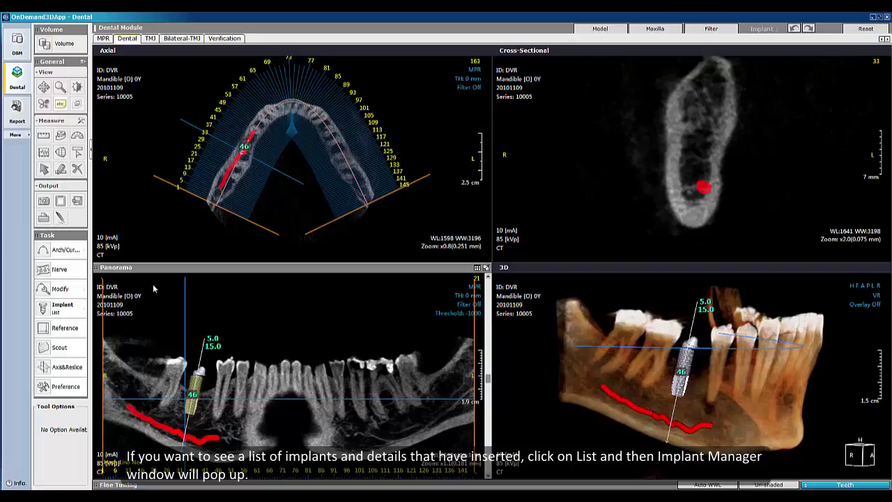
Hide implant 46 through the list of inserted implants and apply the change.
{"action": "left_click", "coordinate": [84, 309]}
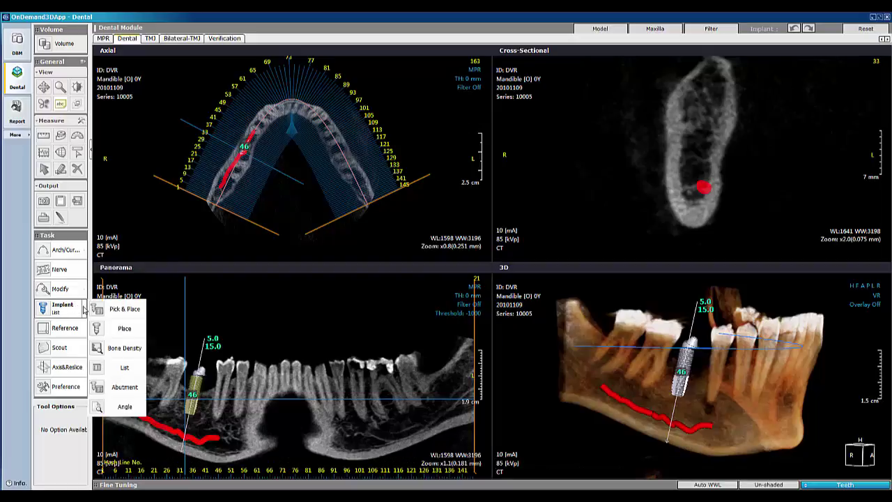
{"action": "left_click", "coordinate": [99, 369]}
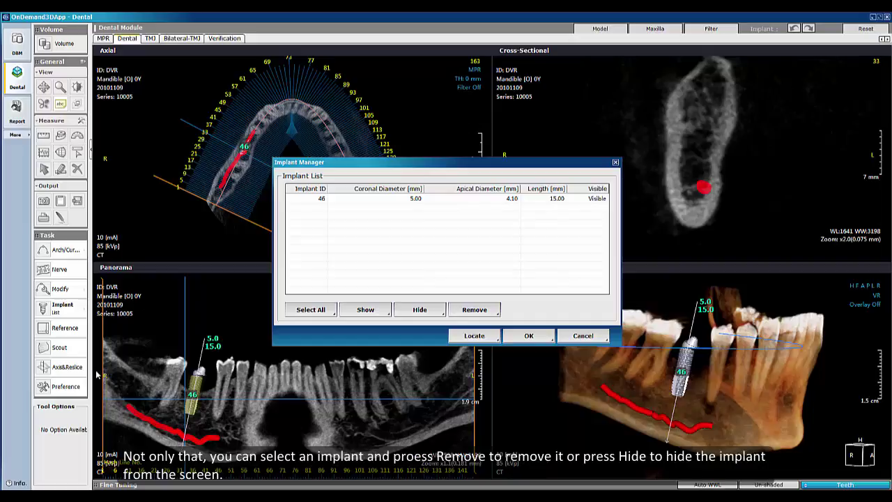
{"action": "left_click", "coordinate": [368, 200]}
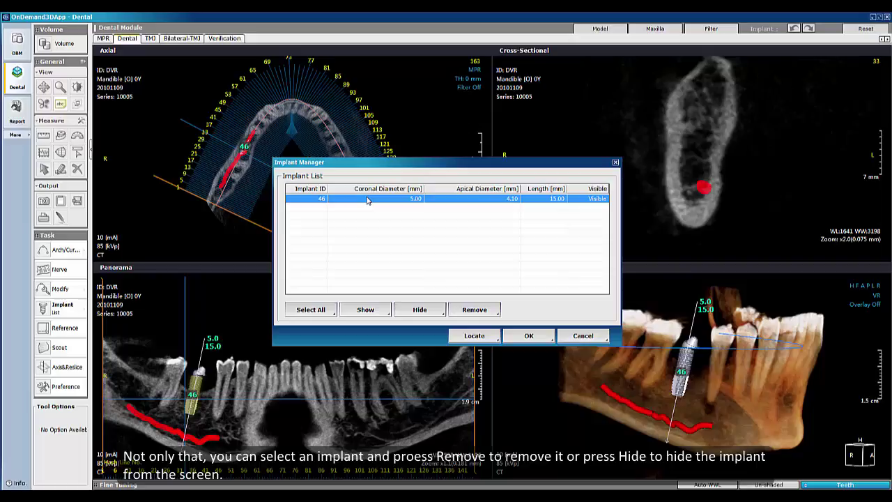
{"action": "left_click", "coordinate": [421, 310]}
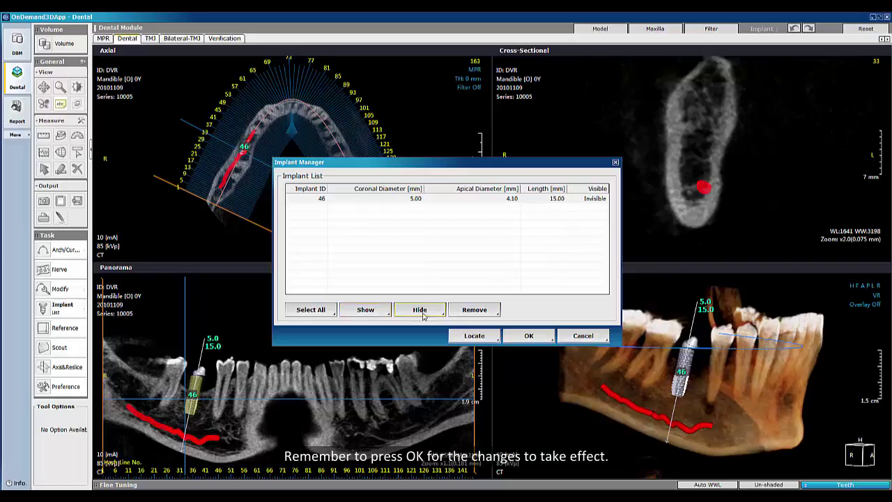
{"action": "left_click", "coordinate": [516, 337]}
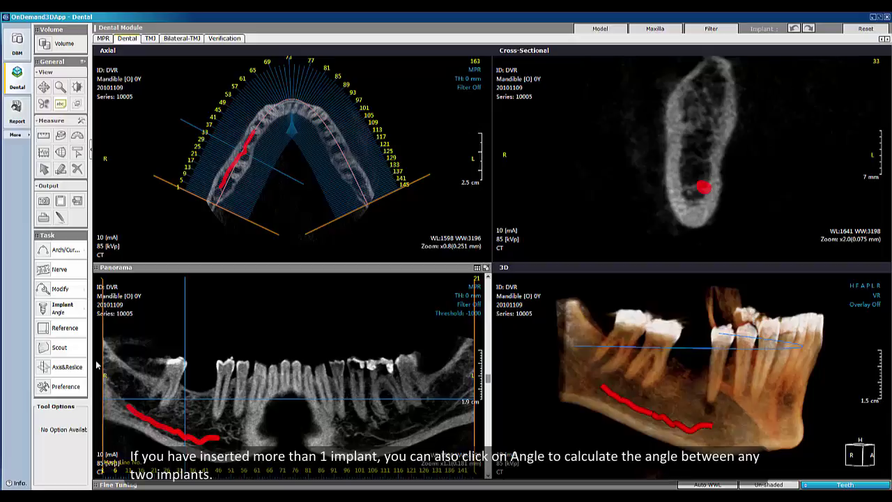
Open the angle calculation between two implants and close it without changing the chosen implants.
{"action": "left_click", "coordinate": [76, 311]}
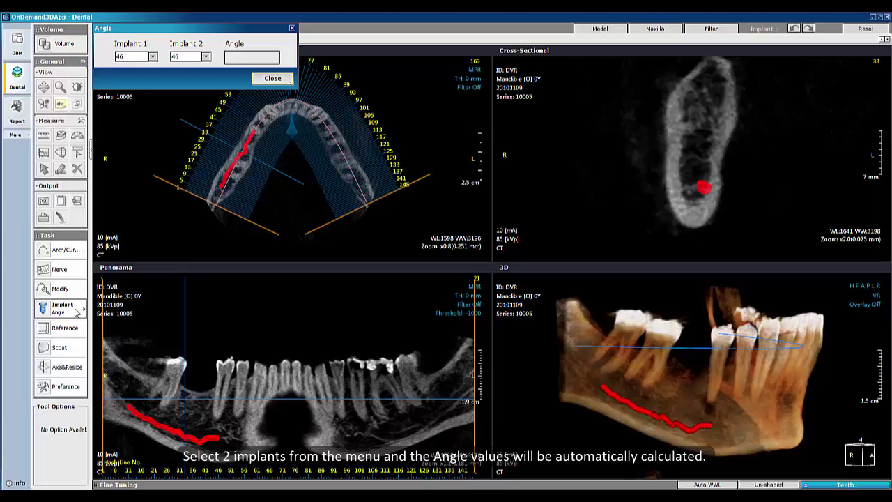
{"action": "left_click", "coordinate": [279, 81]}
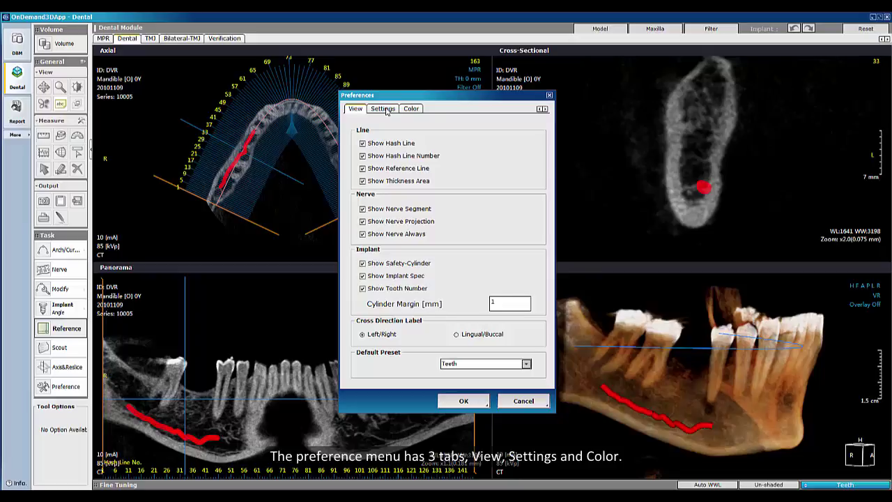
Examine the View, Settings and Color preferences for lines, nerve, implants and default values.
{"action": "left_click", "coordinate": [385, 109]}
{"action": "left_click", "coordinate": [414, 110]}
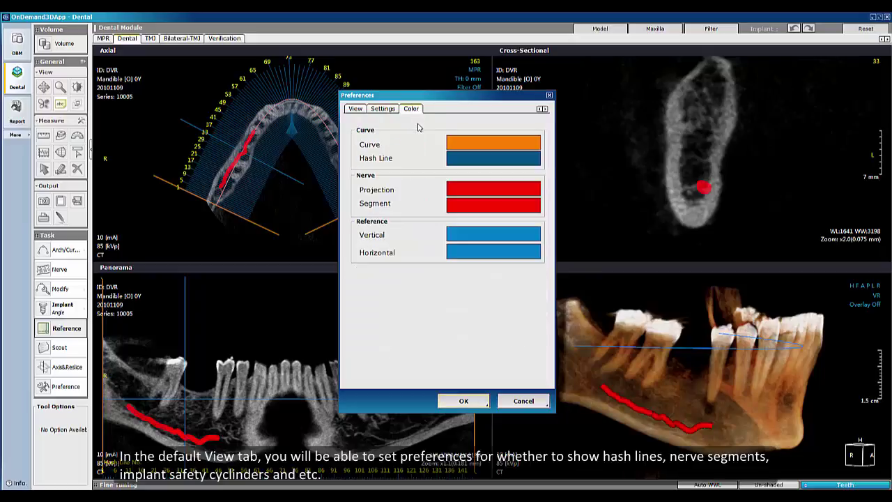
{"action": "left_click", "coordinate": [355, 110]}
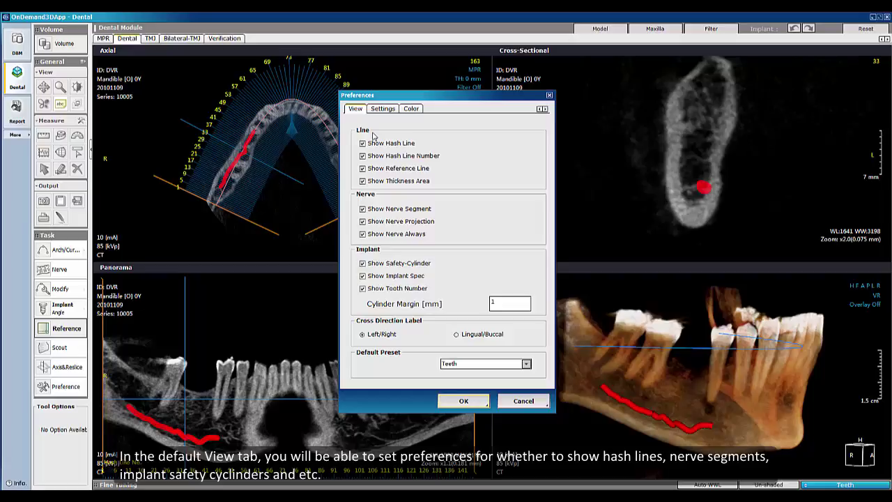
{"action": "left_click", "coordinate": [388, 111]}
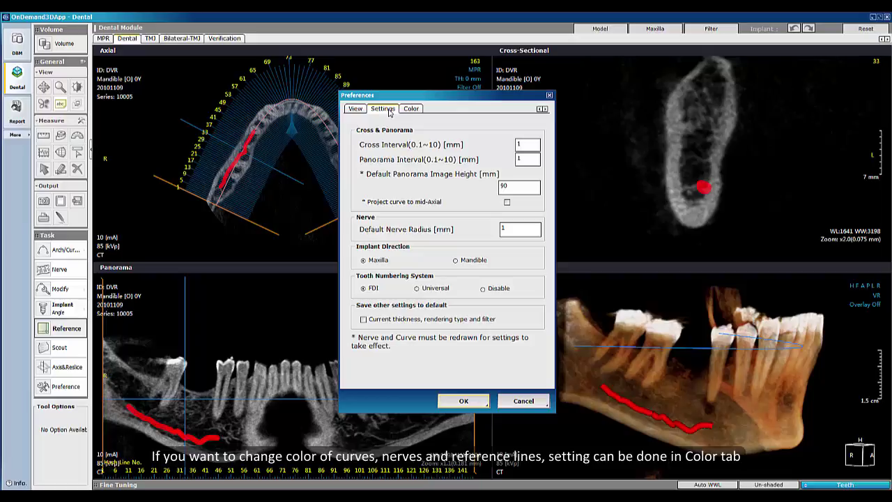
{"action": "left_click", "coordinate": [412, 109]}
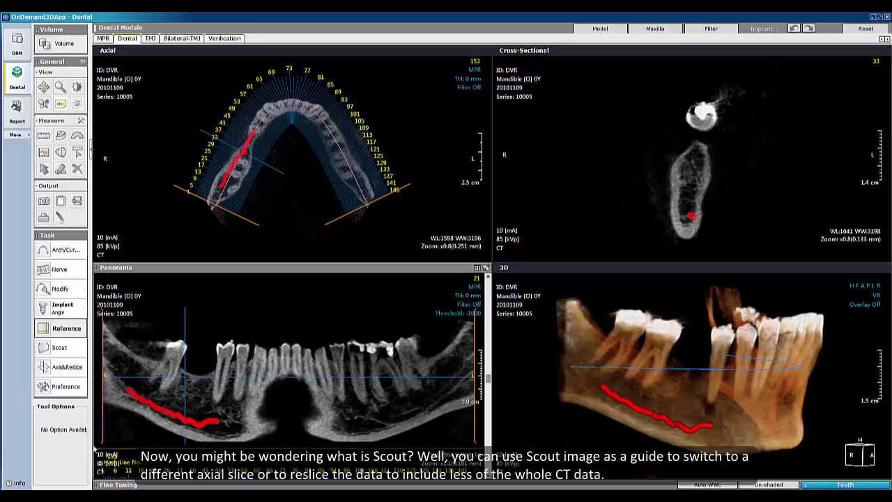
Shrink the orange area-of-interest rectangle on the Scout image from its upper and lower edges.
{"action": "left_click", "coordinate": [61, 348]}
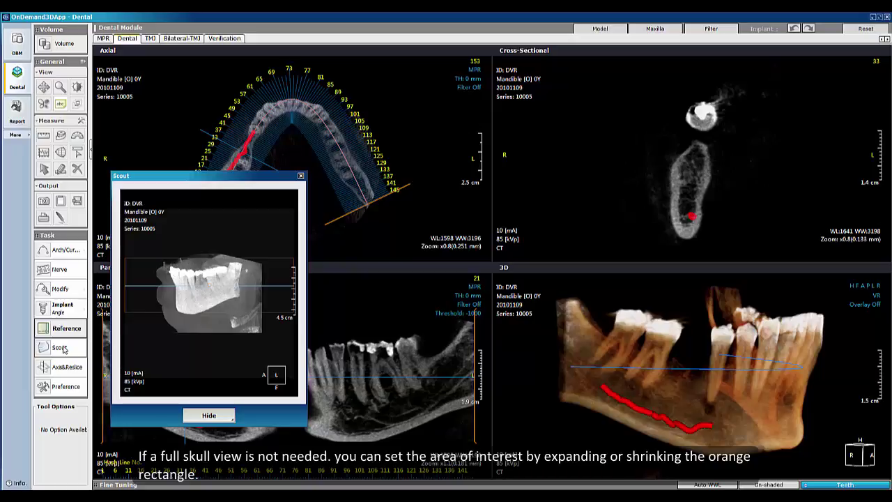
{"action": "left_click_drag", "start_coordinate": [138, 261], "coordinate": [139, 263]}
{"action": "left_click_drag", "start_coordinate": [152, 309], "coordinate": [154, 300]}
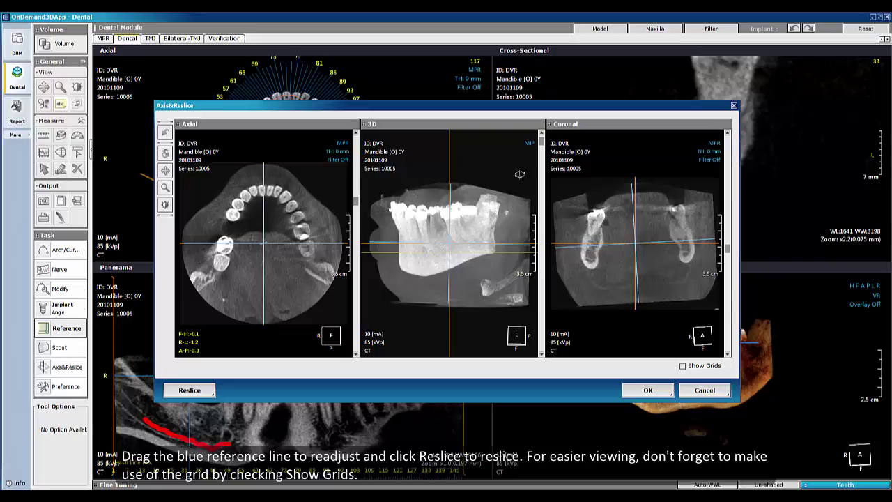
Show grids over the axial, 3D and coronal views of the Axis&Reslice window.
{"action": "left_click", "coordinate": [682, 366]}
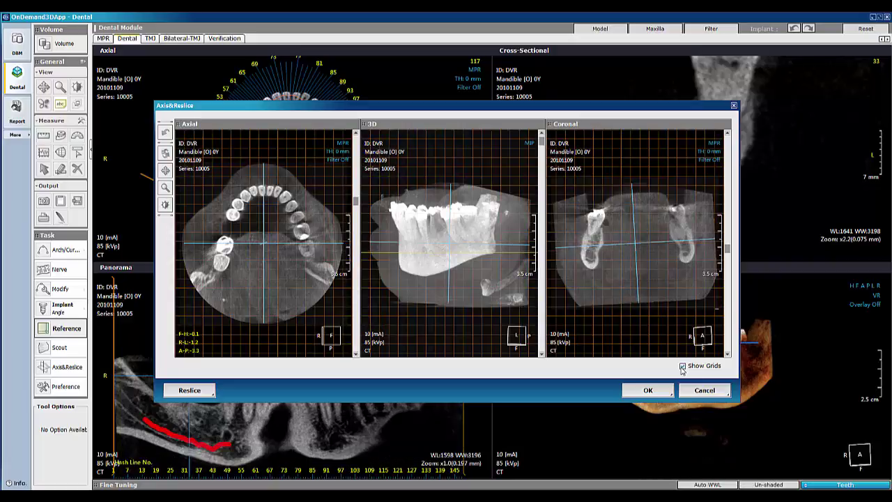
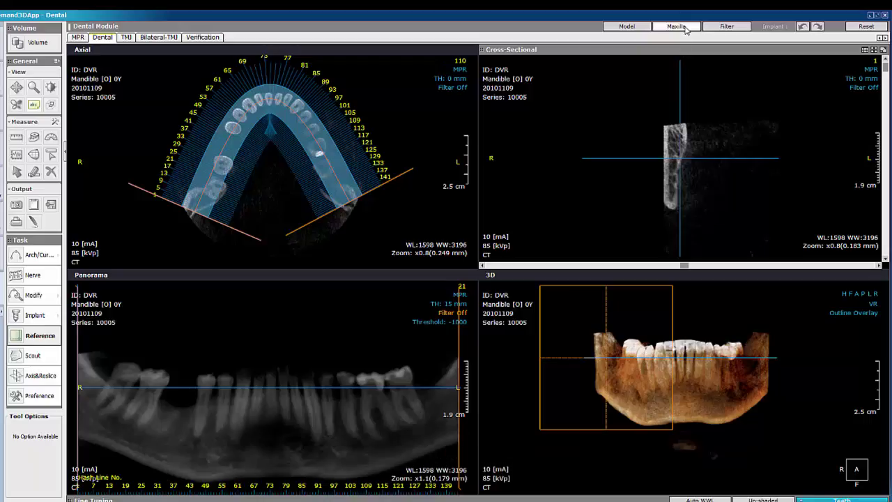
With Maxilla as the jaw, load scan model 141800 for alignment and set the surface density to 845.
{"action": "left_click", "coordinate": [685, 27]}
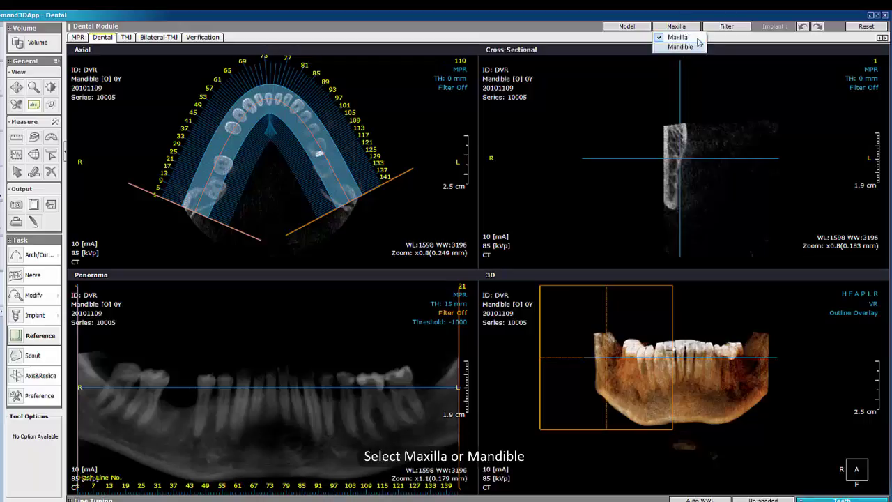
{"action": "left_click", "coordinate": [697, 38]}
{"action": "left_click", "coordinate": [648, 28]}
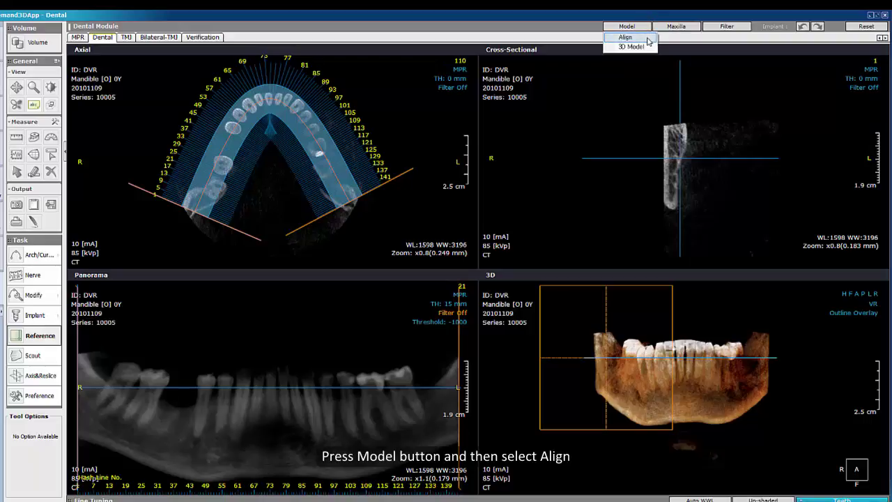
{"action": "left_click", "coordinate": [647, 38]}
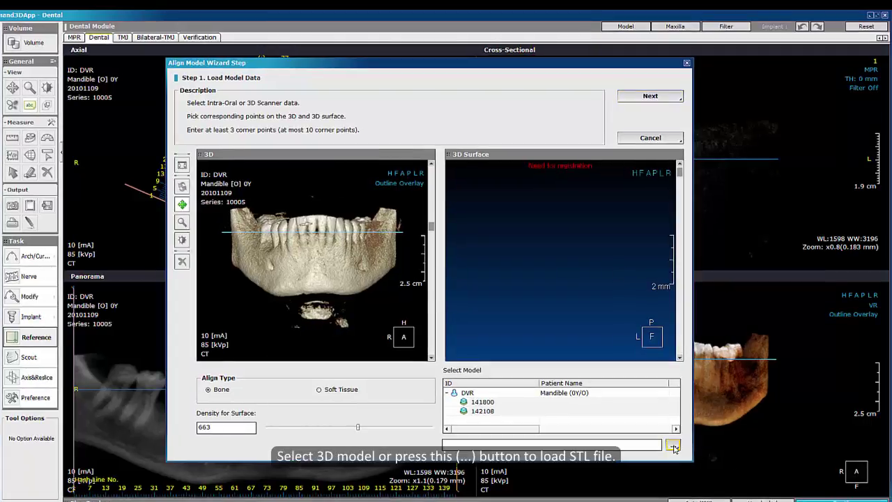
{"action": "left_click", "coordinate": [499, 403]}
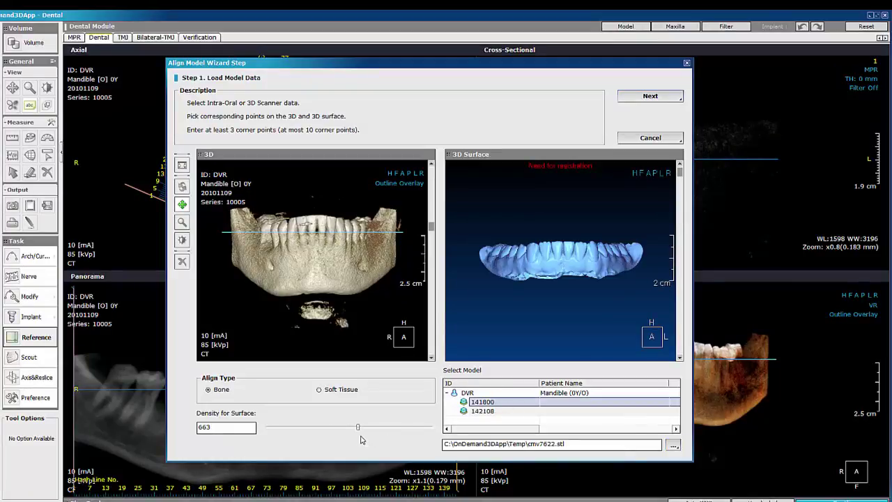
{"action": "mouse_move", "coordinate": [358, 432]}
{"action": "left_mouse_down"}
{"action": "mouse_move", "coordinate": [341, 432]}
{"action": "mouse_move", "coordinate": [371, 430]}
{"action": "left_mouse_up"}
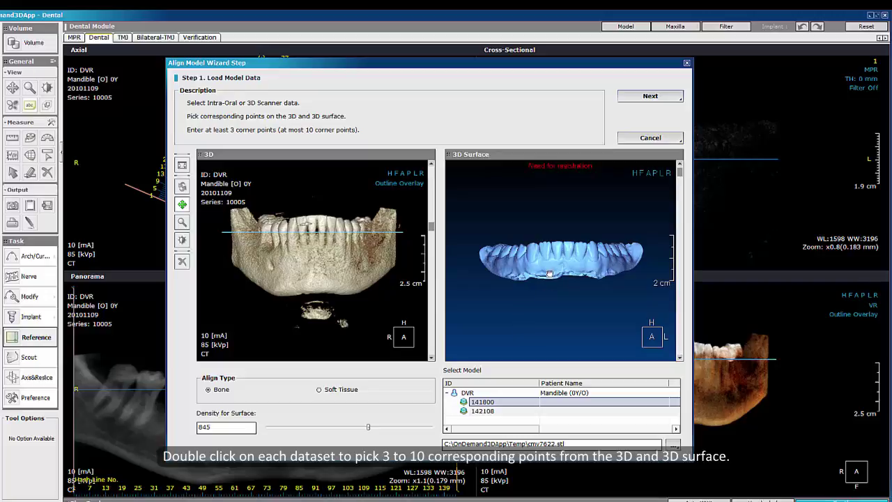
Pick three corresponding points on the CT volume and the scan surface: one at the front teeth and one on each side of the arch.
{"action": "left_click_drag", "start_coordinate": [556, 262], "coordinate": [554, 284]}
{"action": "left_click_drag", "start_coordinate": [340, 241], "coordinate": [350, 282]}
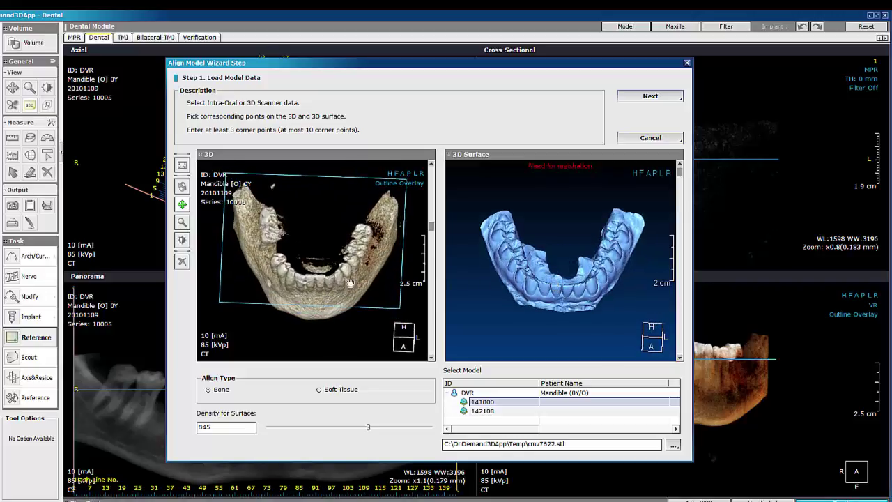
{"action": "left_click", "coordinate": [555, 288]}
{"action": "left_click", "coordinate": [346, 263]}
{"action": "left_click", "coordinate": [603, 269]}
{"action": "left_click", "coordinate": [276, 257]}
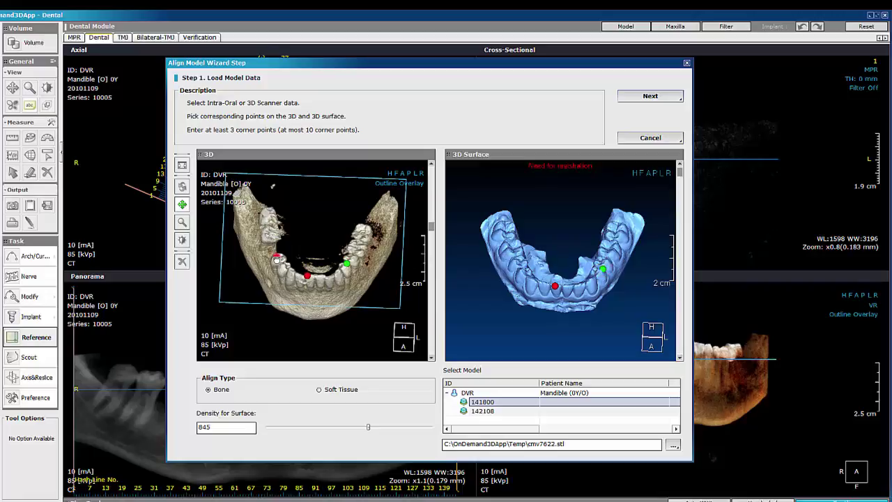
{"action": "left_click", "coordinate": [514, 261]}
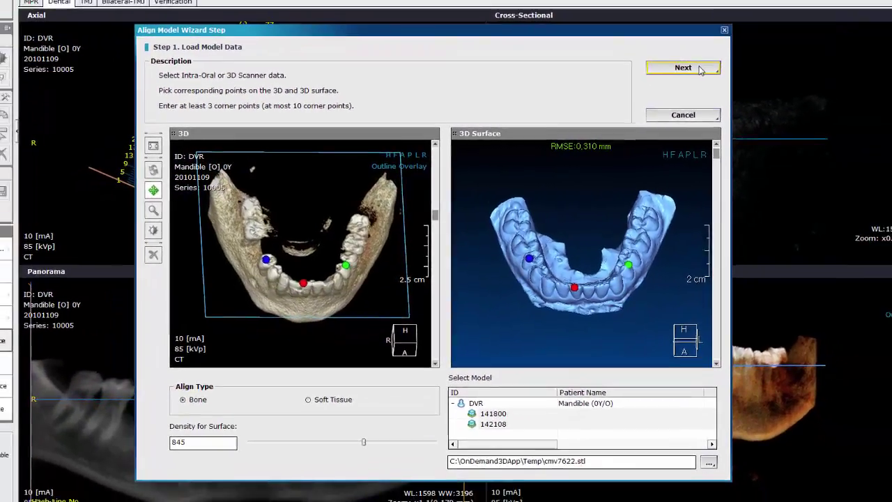
Register the scan model, check its contour on the axial and cross-sectional slices, and finish the alignment.
{"action": "left_click", "coordinate": [699, 68]}
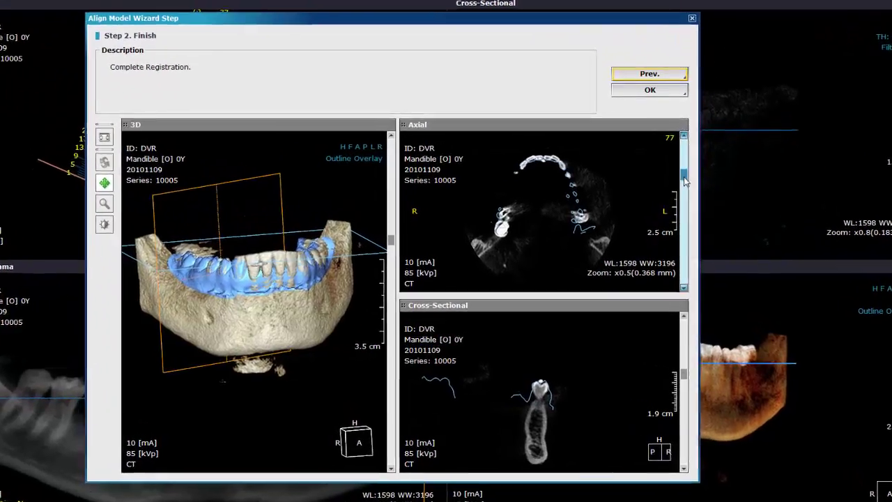
{"action": "left_click_drag", "start_coordinate": [683, 192], "coordinate": [683, 202]}
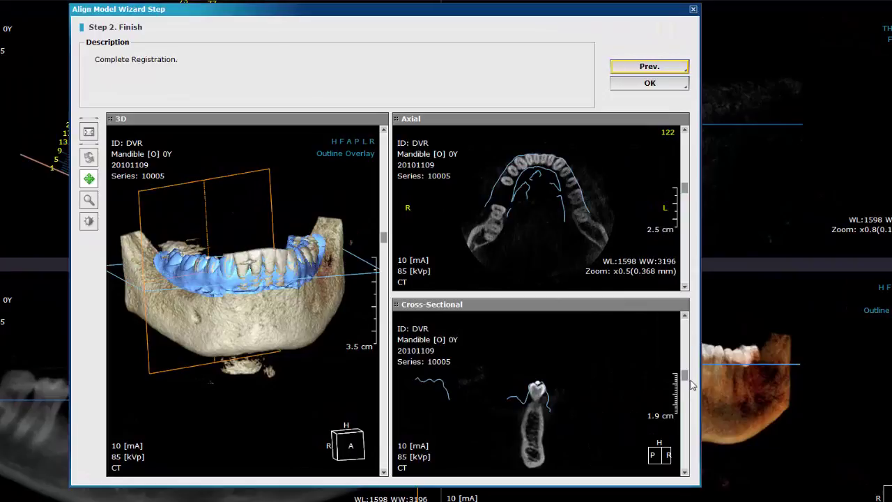
{"action": "left_click_drag", "start_coordinate": [685, 380], "coordinate": [685, 392]}
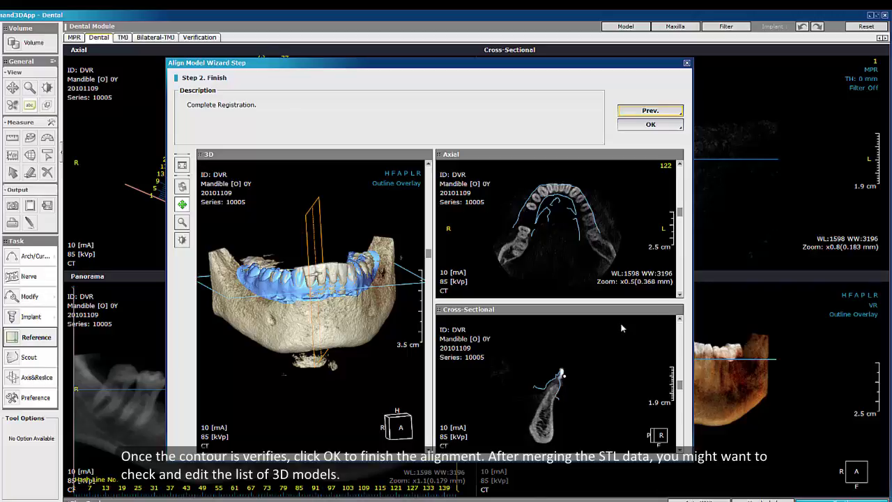
{"action": "left_click", "coordinate": [656, 127]}
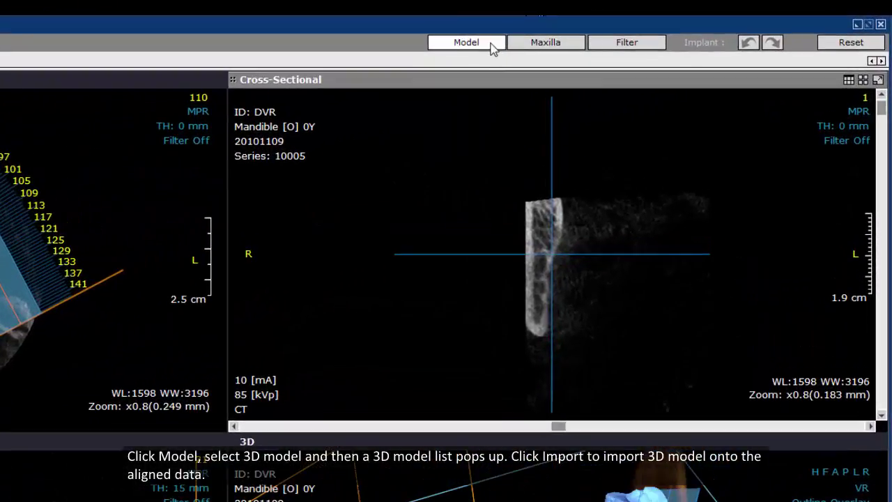
Import the surface model PreparationScan (2)-crown into the 3D model list as "test", placed onto the Patient data.
{"action": "left_click", "coordinate": [491, 45]}
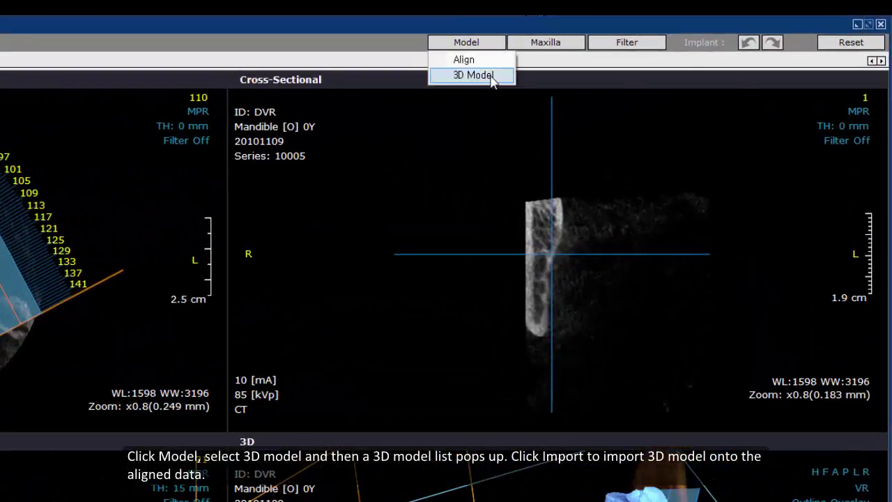
{"action": "left_click", "coordinate": [474, 75]}
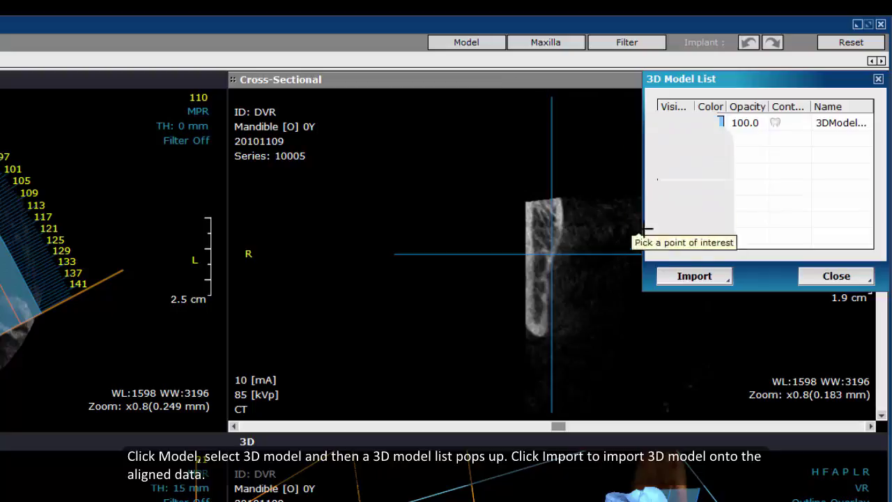
{"action": "left_click", "coordinate": [701, 276]}
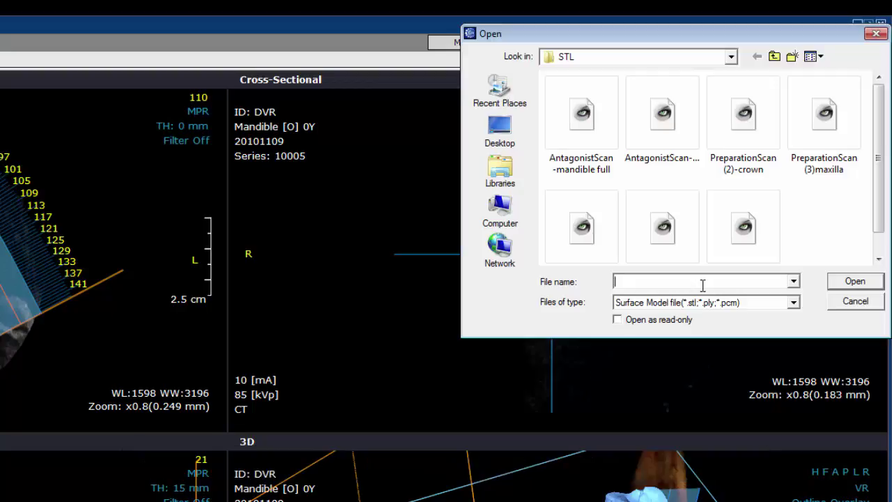
{"action": "double_click", "coordinate": [745, 139]}
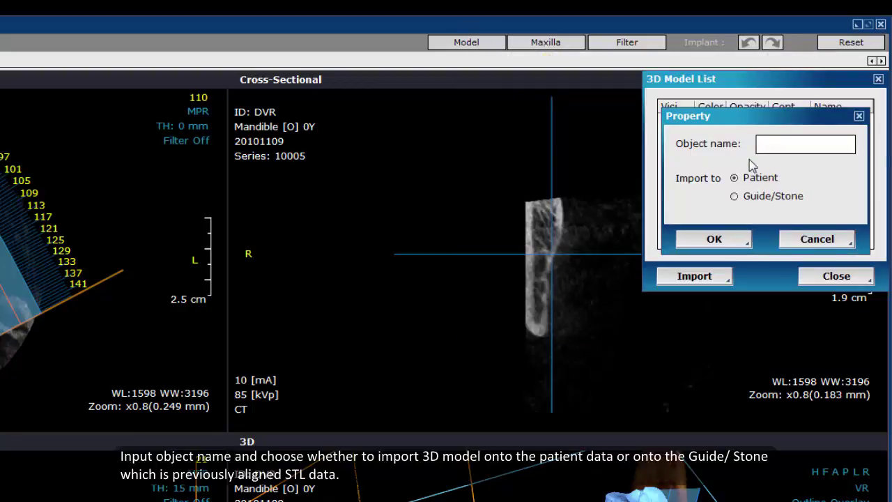
{"action": "type", "text": "test"}
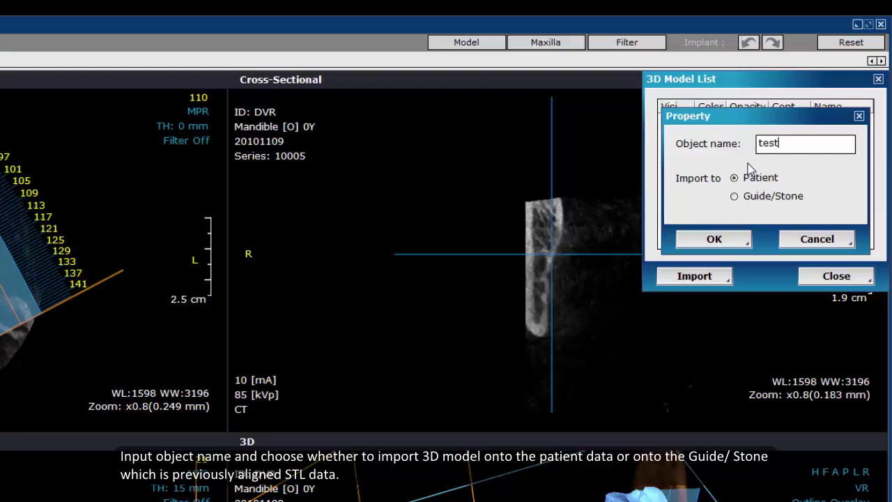
{"action": "left_click", "coordinate": [723, 240]}
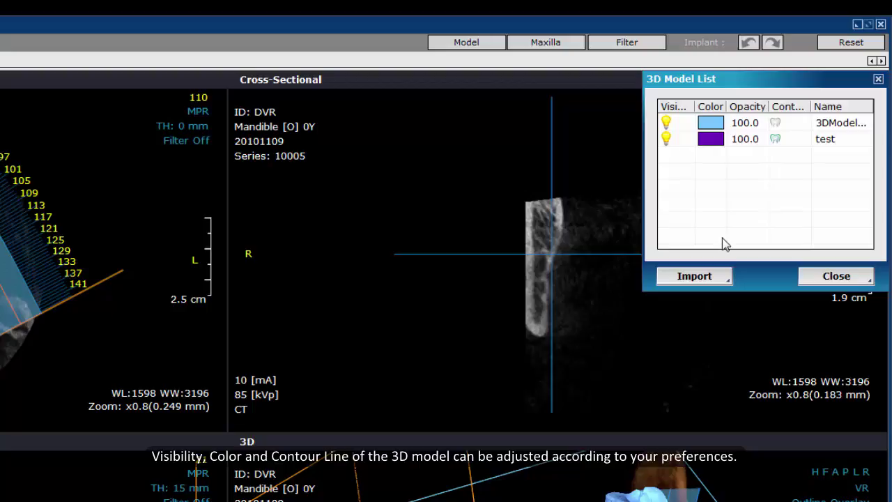
Change the color of the "test" model to green and close the 3D model list.
{"action": "left_click", "coordinate": [711, 143]}
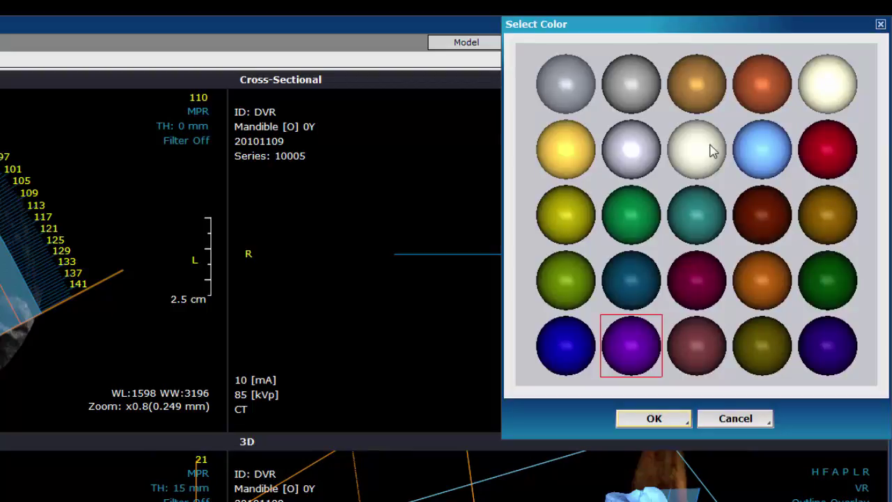
{"action": "left_click", "coordinate": [638, 217]}
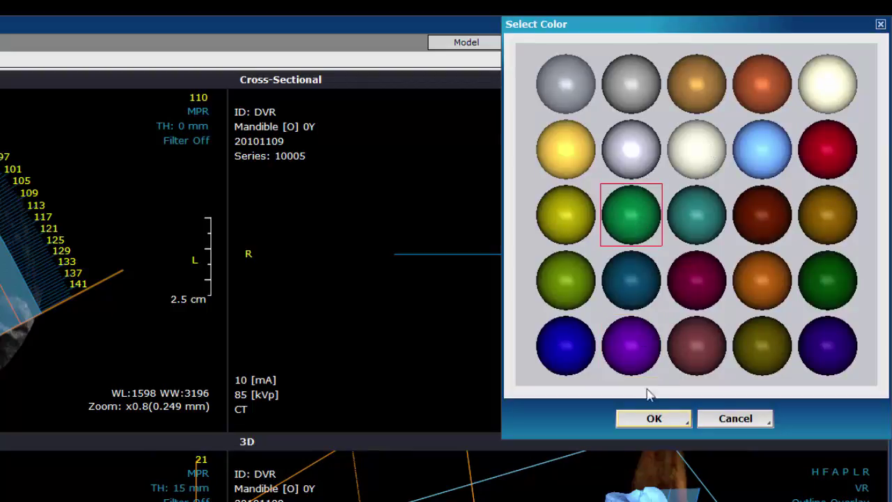
{"action": "left_click", "coordinate": [654, 418]}
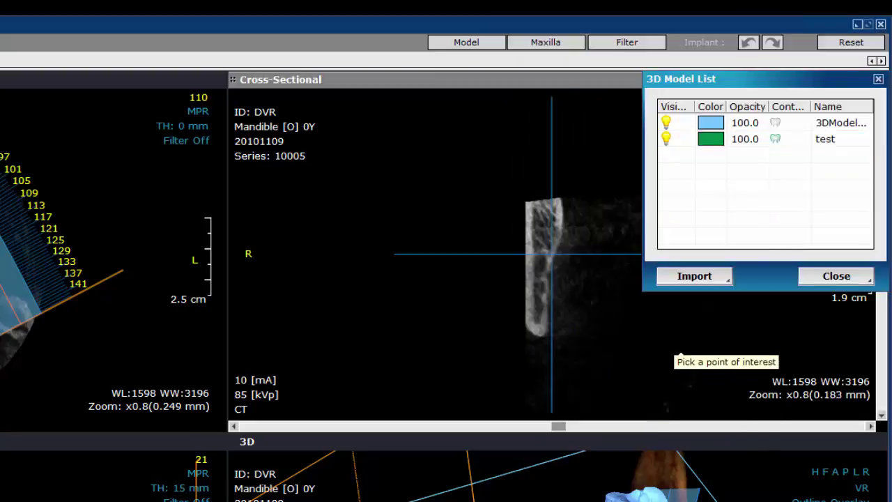
{"action": "left_click", "coordinate": [820, 279]}
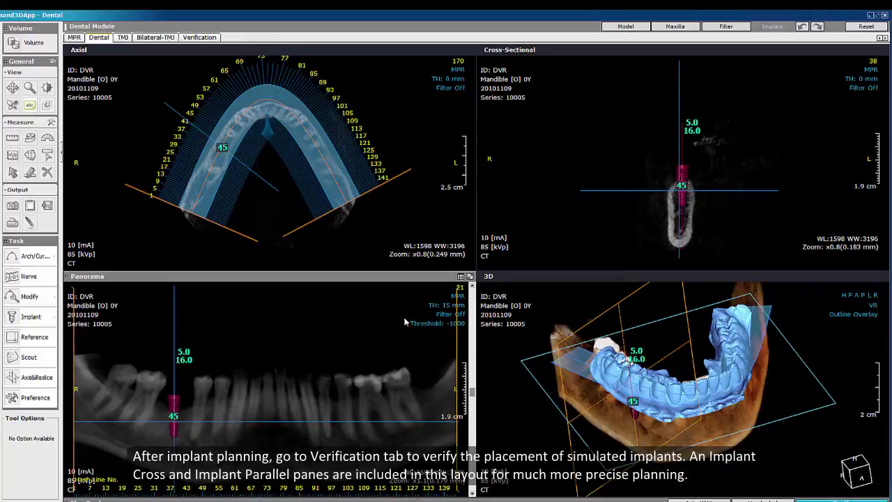
Open the Verification layout for implant 45 and show the reorientation arrows around the implant.
{"action": "left_click", "coordinate": [195, 37]}
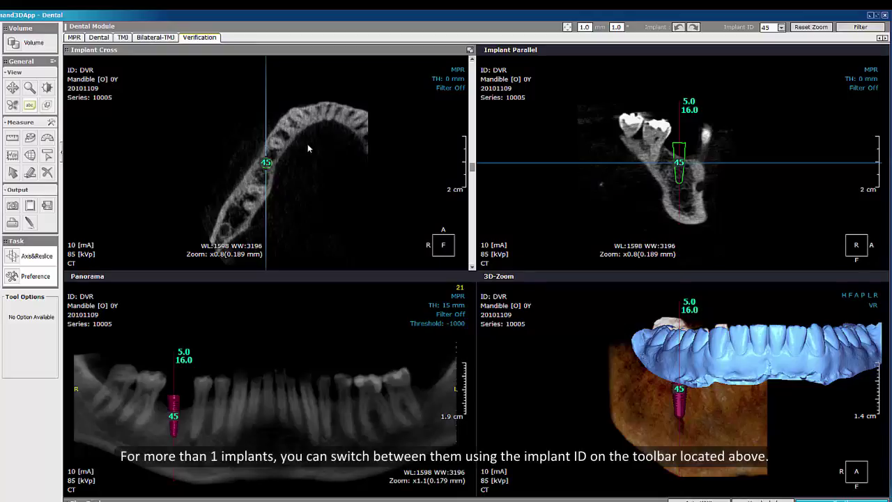
{"action": "left_click", "coordinate": [781, 27]}
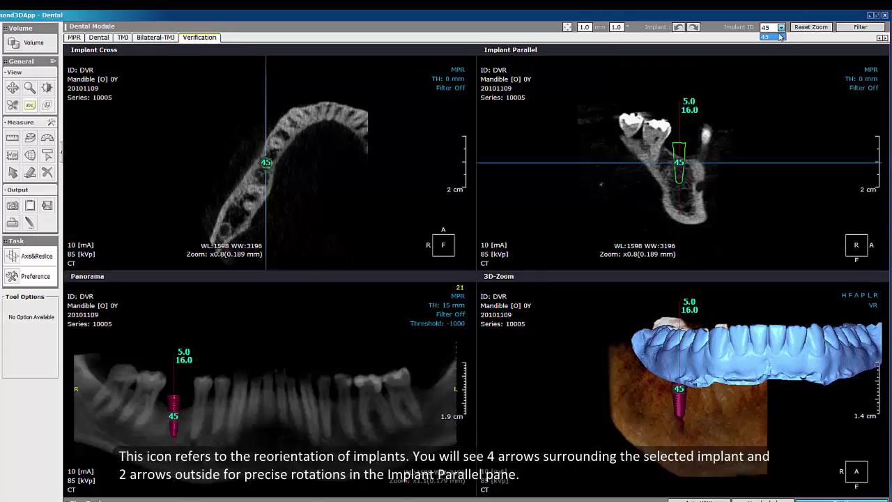
{"action": "left_click", "coordinate": [566, 30]}
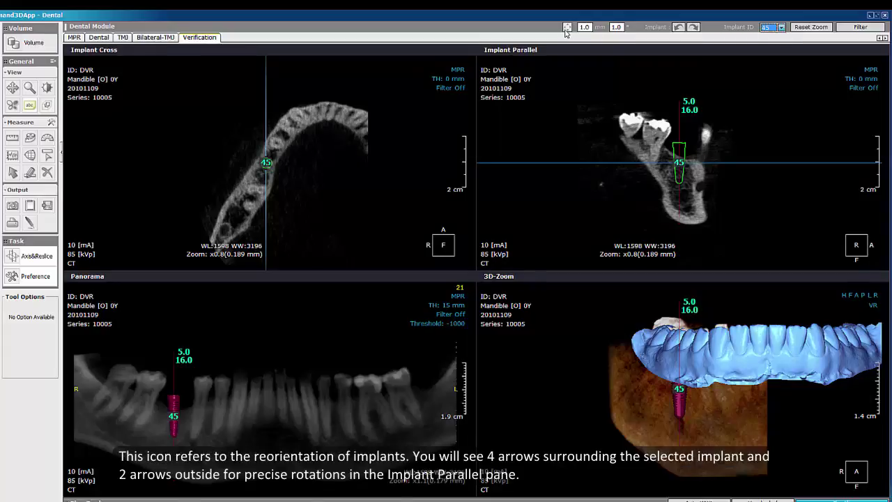
{"action": "left_click", "coordinate": [566, 29]}
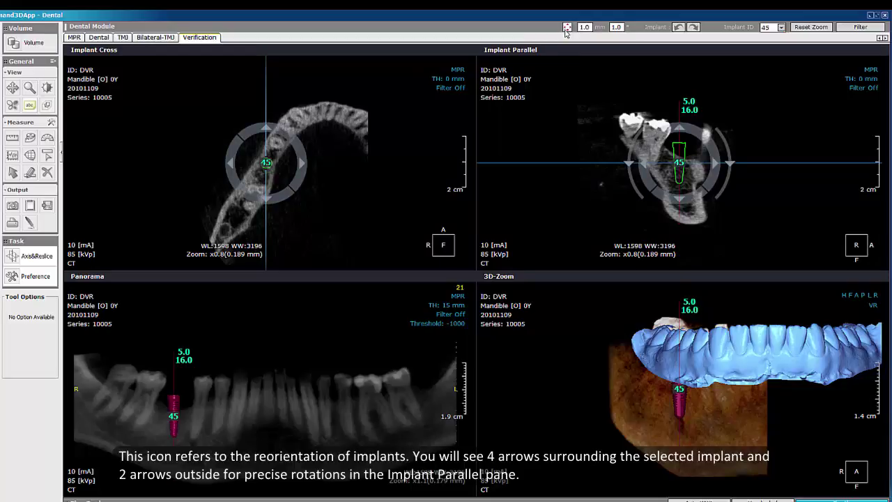